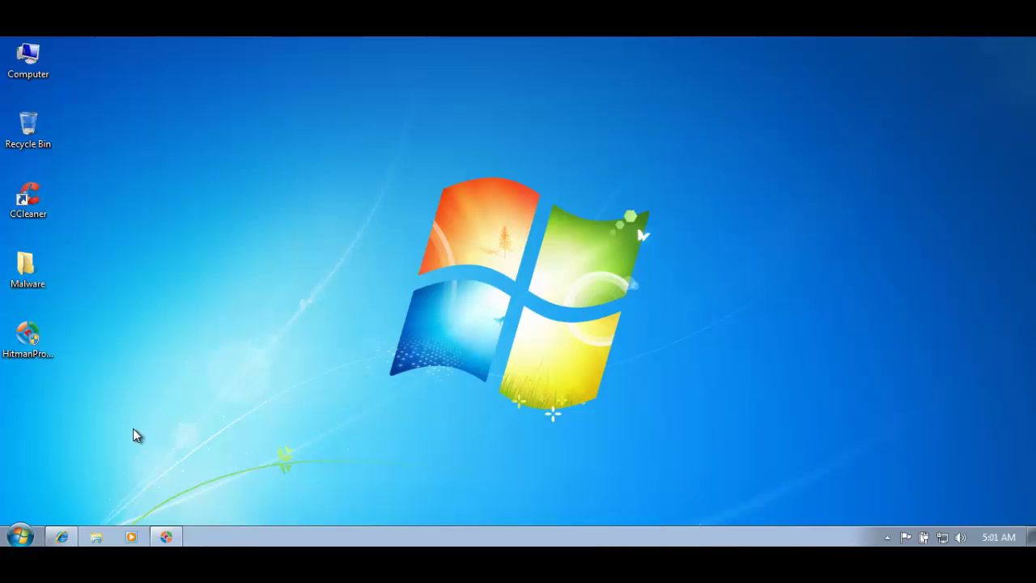
Review the herdProtect downloads page in Internet Explorer, covering How it works, What to know and the scanner comparison, and minimize the browser.
click(61, 536)
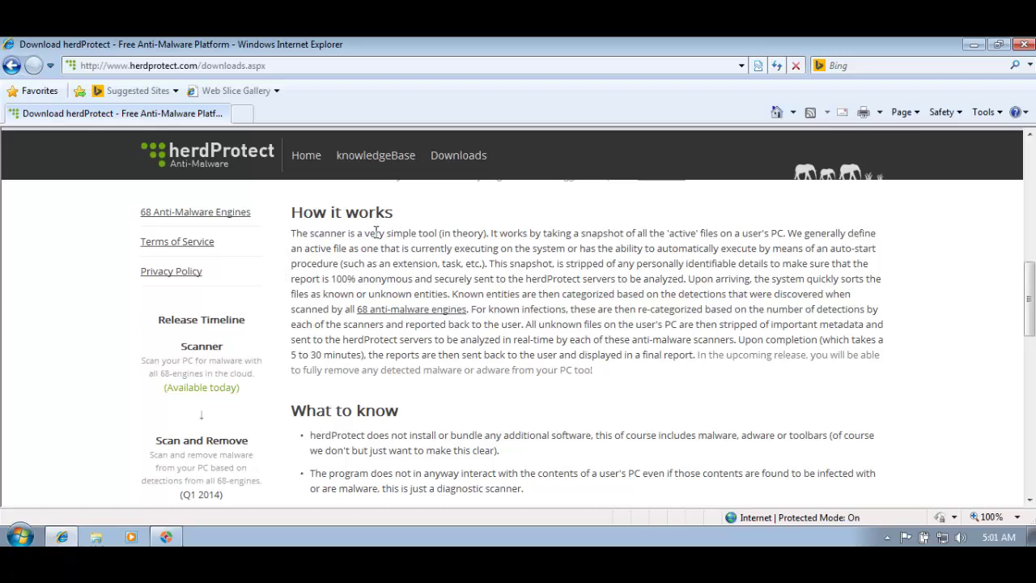
scroll(312, 211, up, 1)
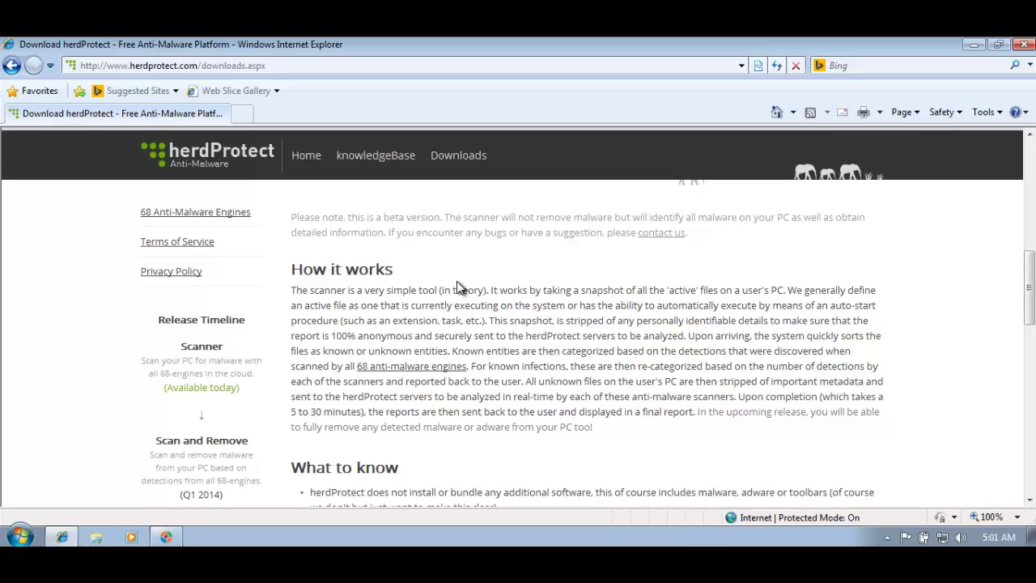
scroll(456, 283, down, 1)
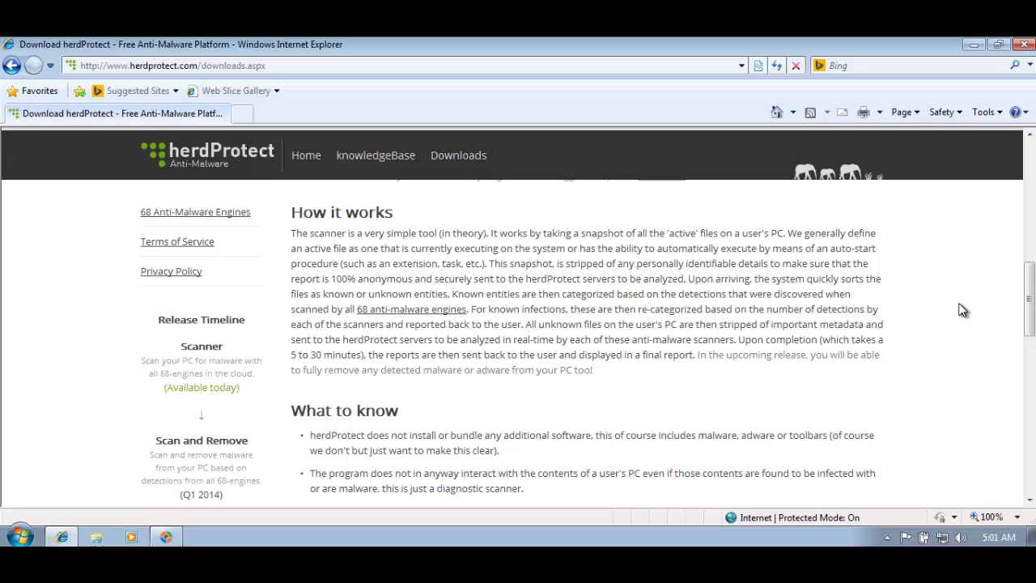
drag(1030, 298, 1030, 324)
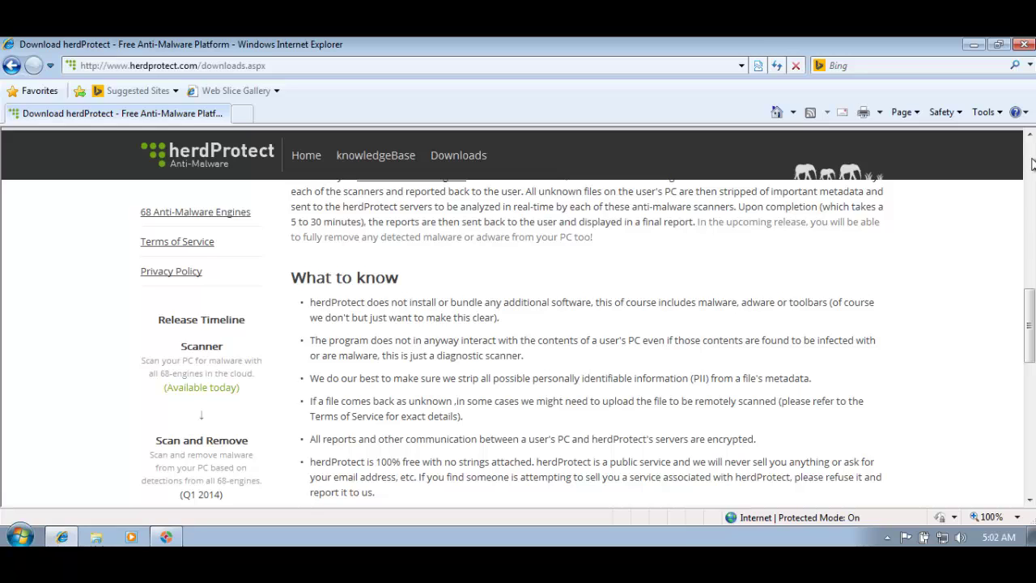
drag(1030, 316, 1031, 216)
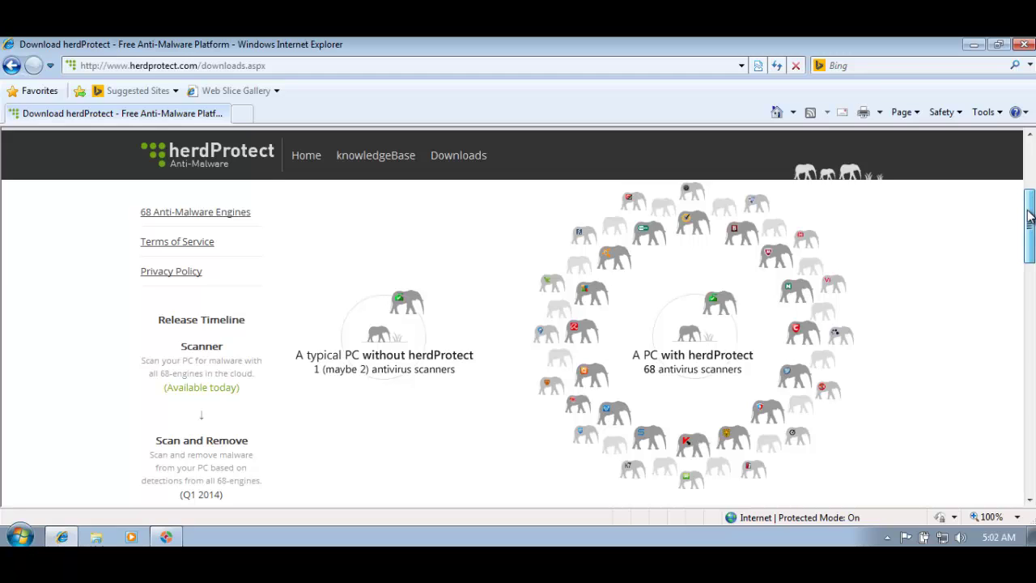
drag(1029, 216, 1030, 212)
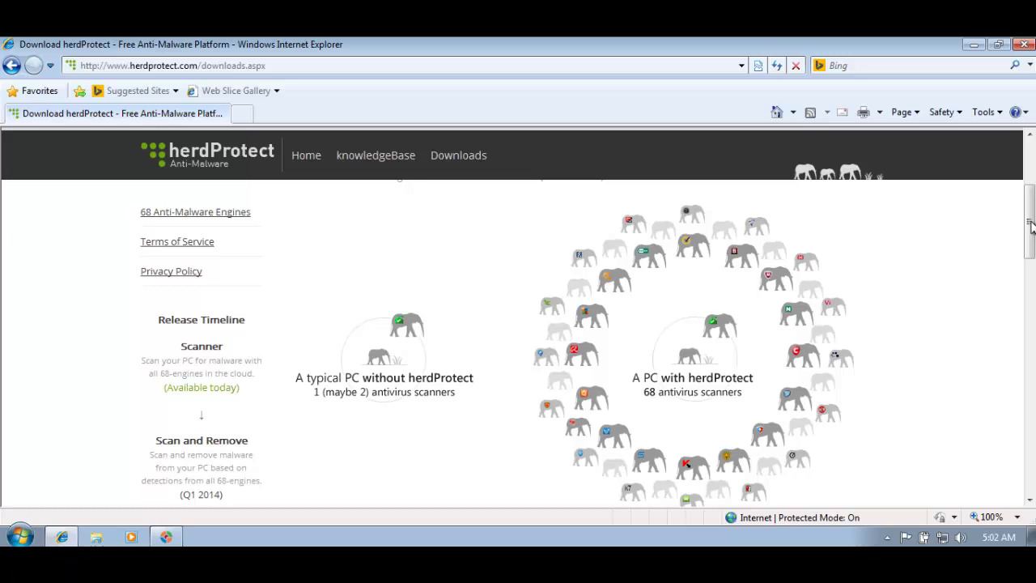
drag(1031, 227, 1032, 185)
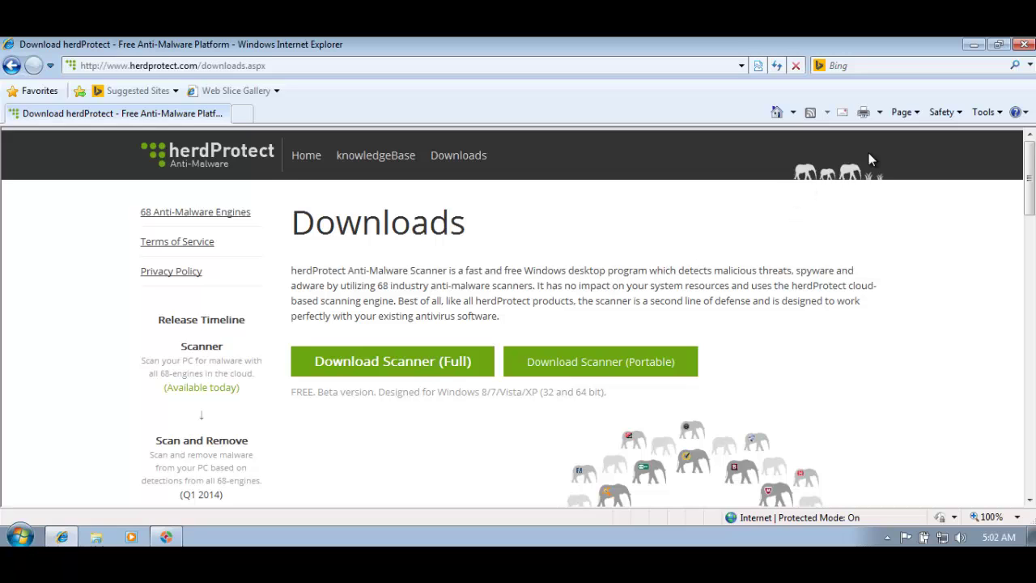
click(974, 45)
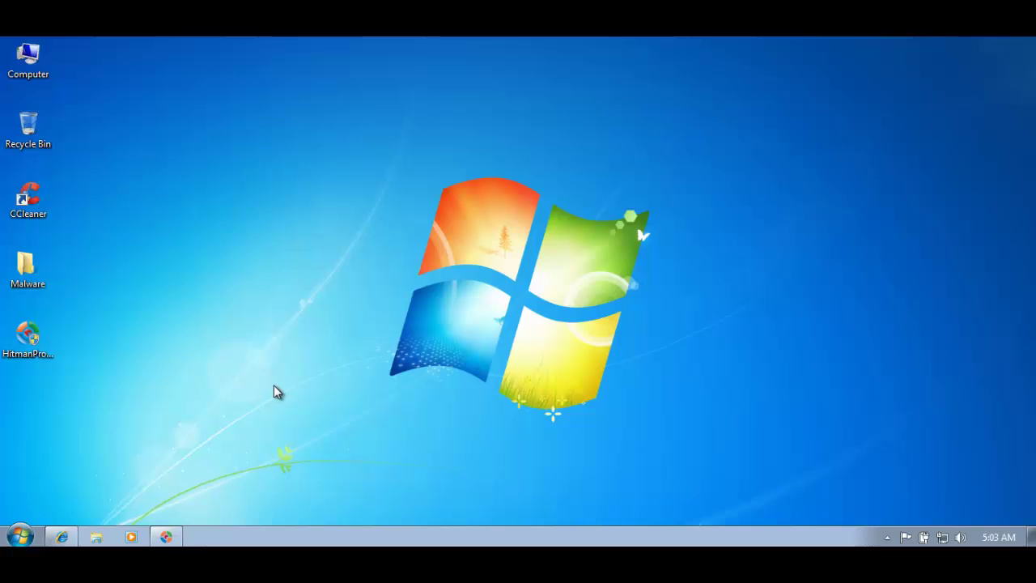
Inspect the running processes in Windows Task Manager, highlighting dsauthr.exe, and close it.
right_click(313, 535)
click(338, 484)
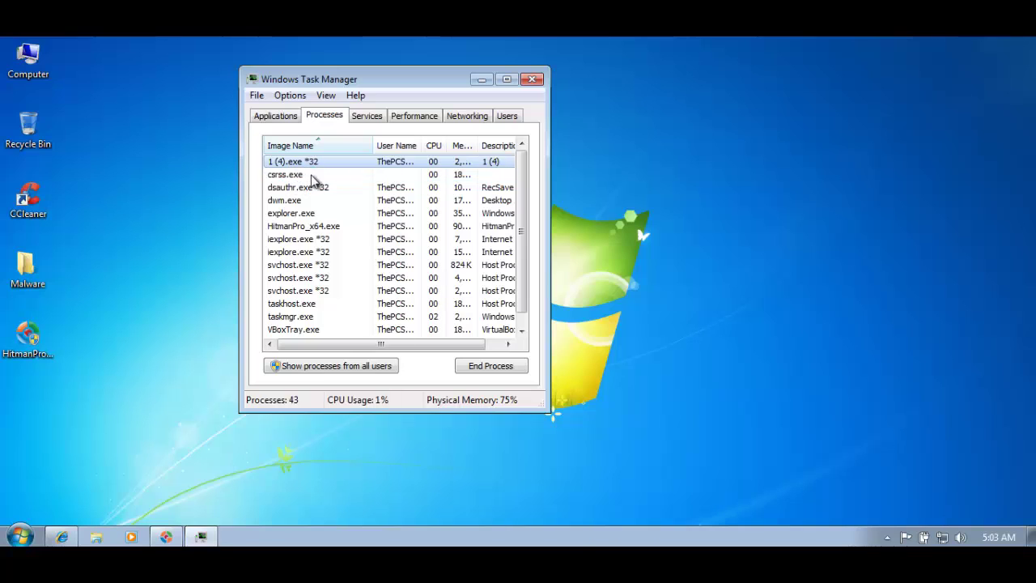
click(413, 191)
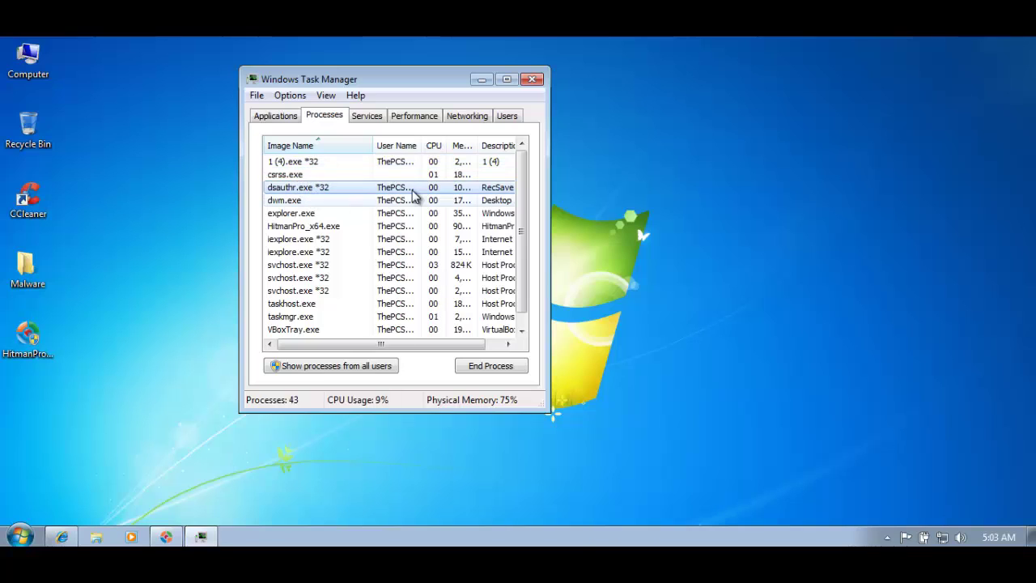
click(534, 80)
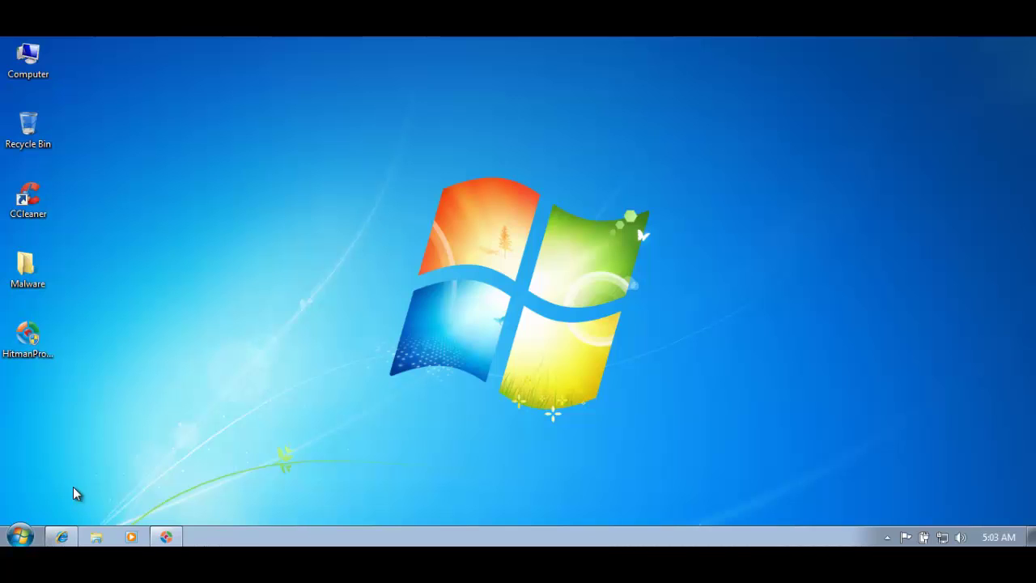
Bring up the HitmanPro scan results, inspect the detection names of the listed threats, and minimize the window.
click(166, 536)
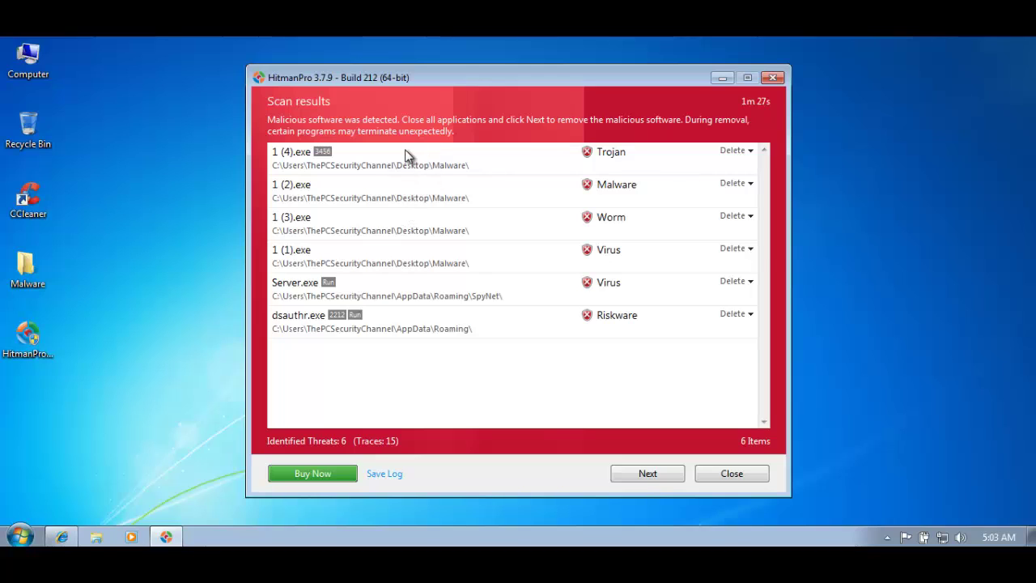
click(336, 162)
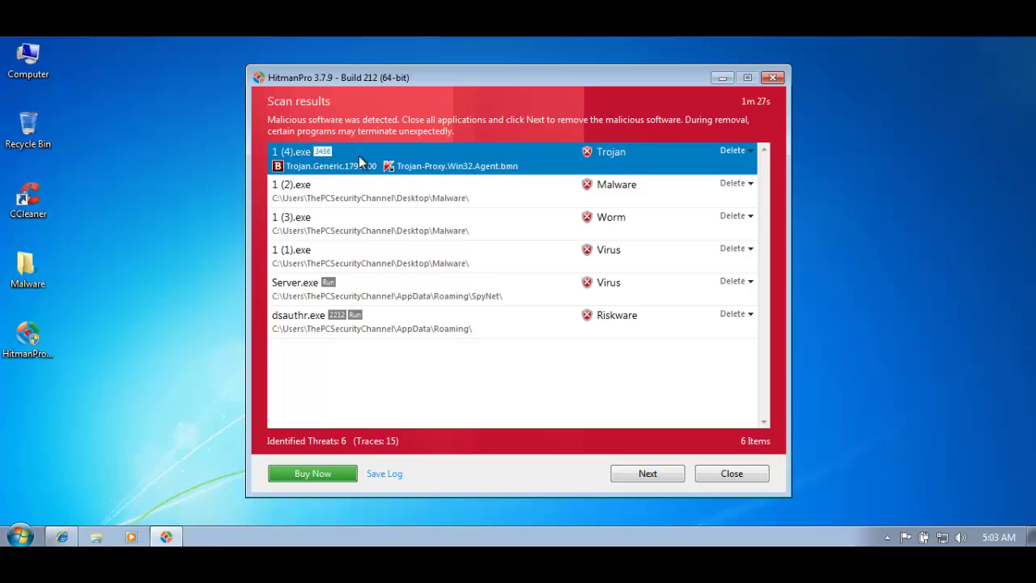
click(344, 199)
click(340, 233)
click(336, 263)
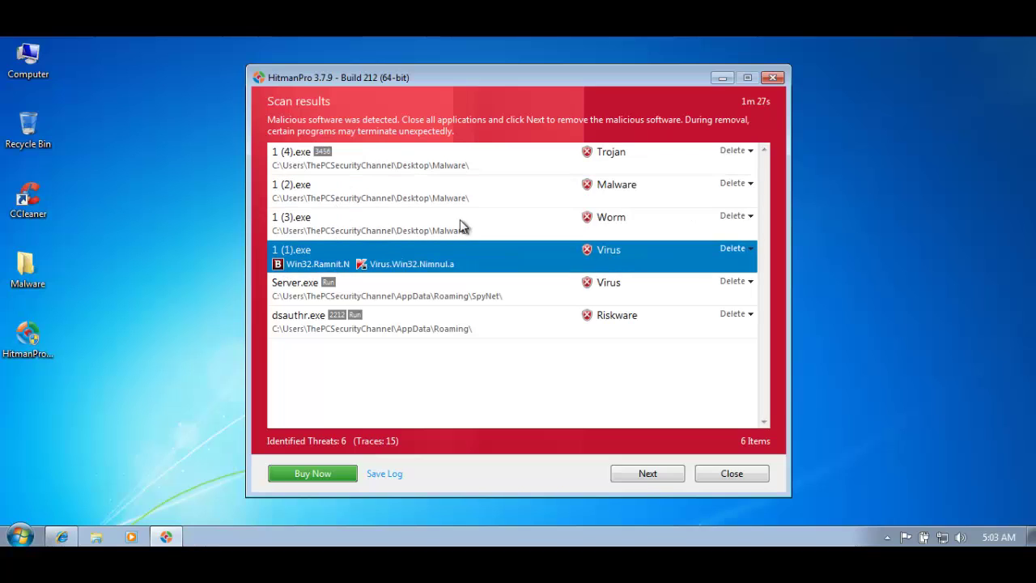
click(397, 285)
click(382, 323)
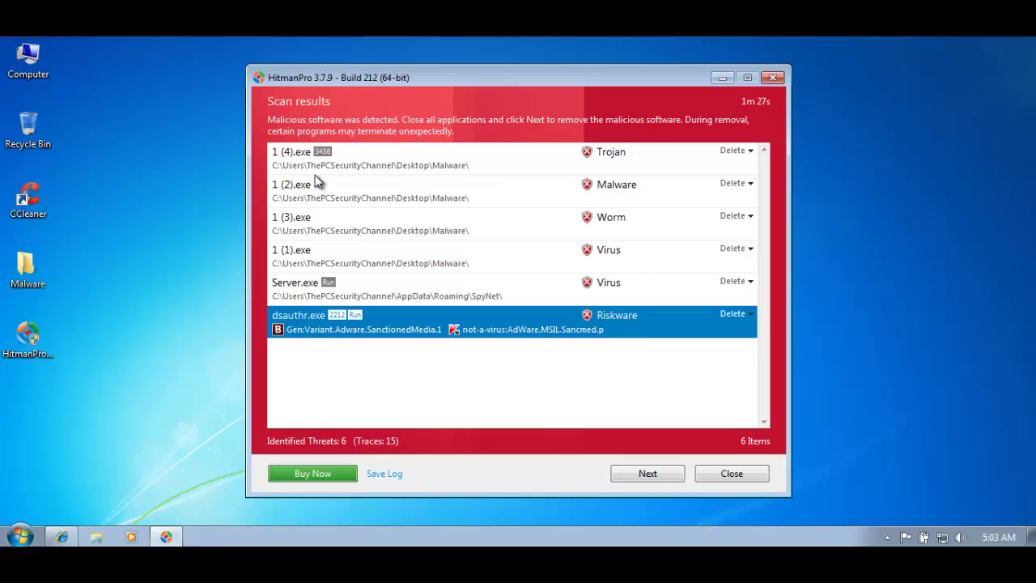
click(311, 301)
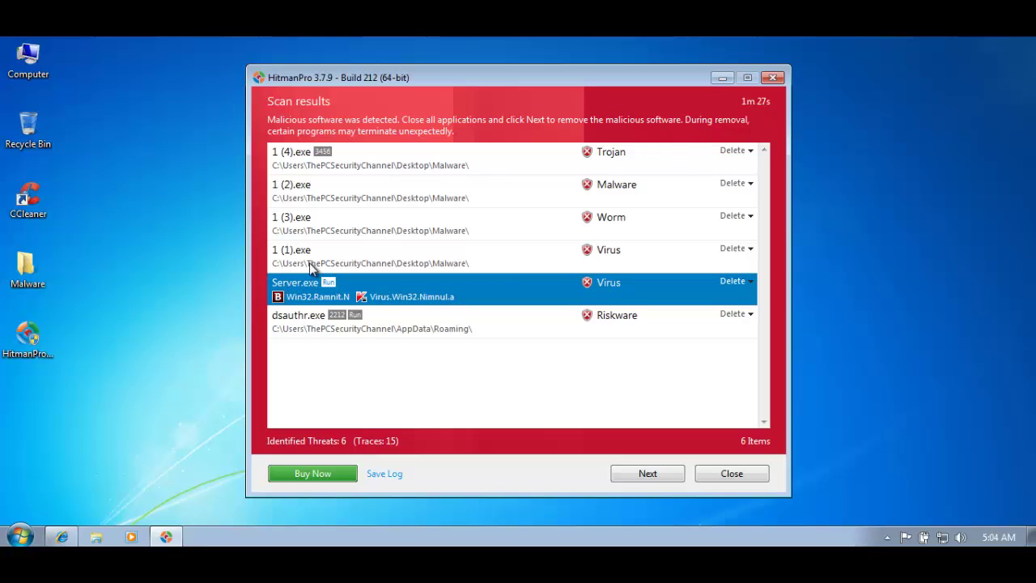
click(723, 79)
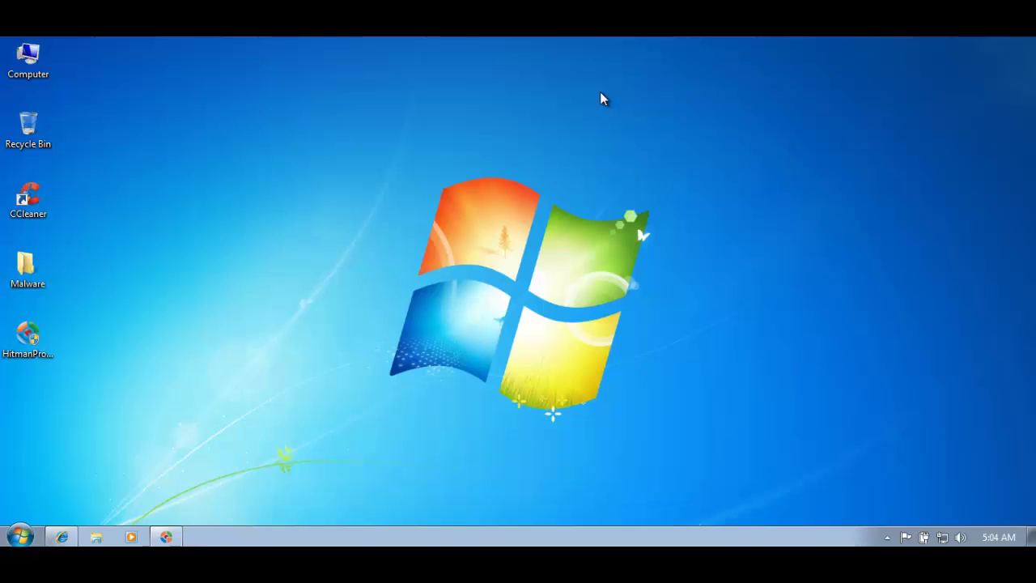
Look over the herdProtect downloads page in Internet Explorer again, from the engine comparison back to the download options, and minimize the browser.
click(65, 537)
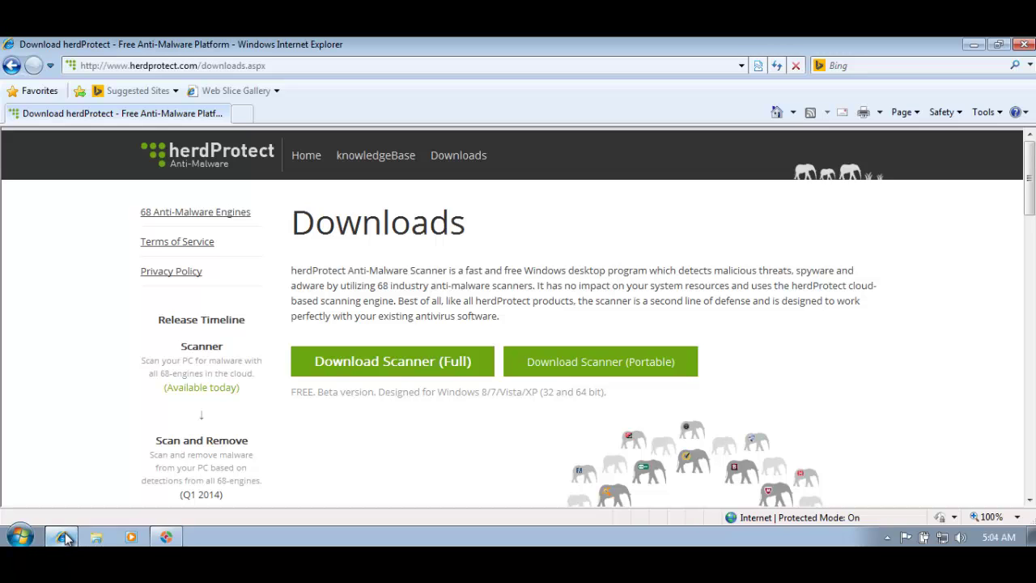
scroll(376, 446, down, 3)
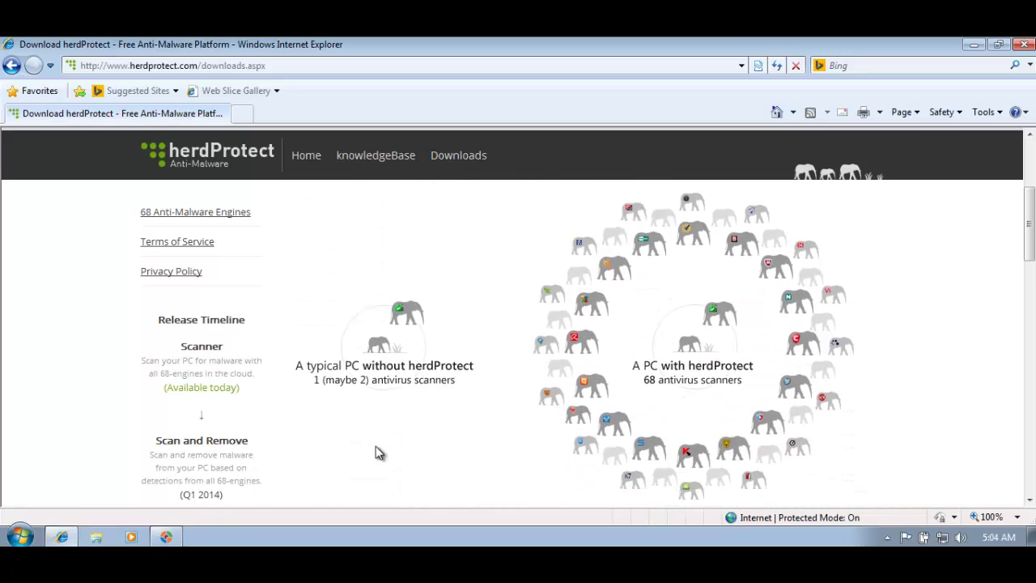
scroll(375, 450, down, 1)
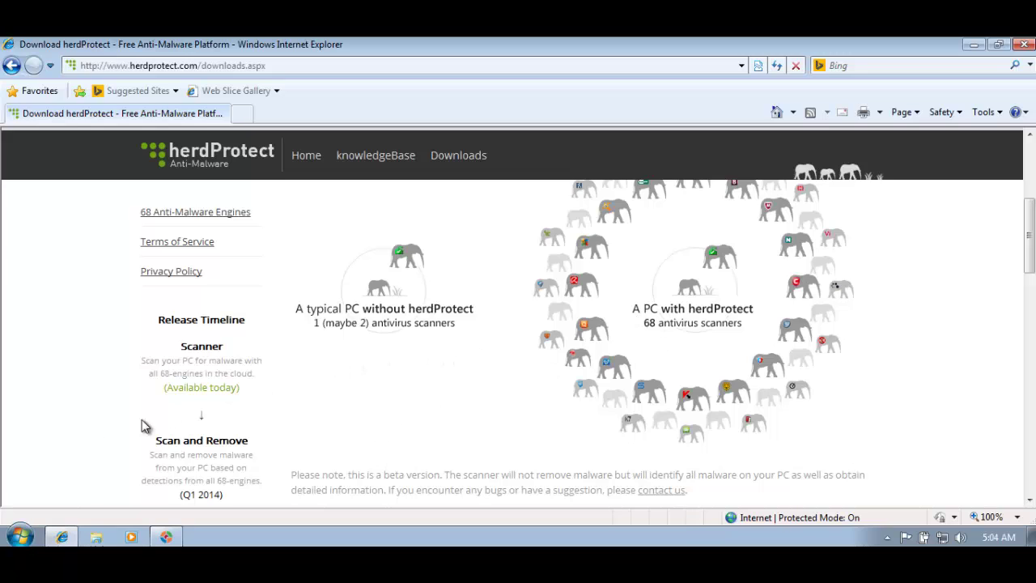
mouse_move(64, 530)
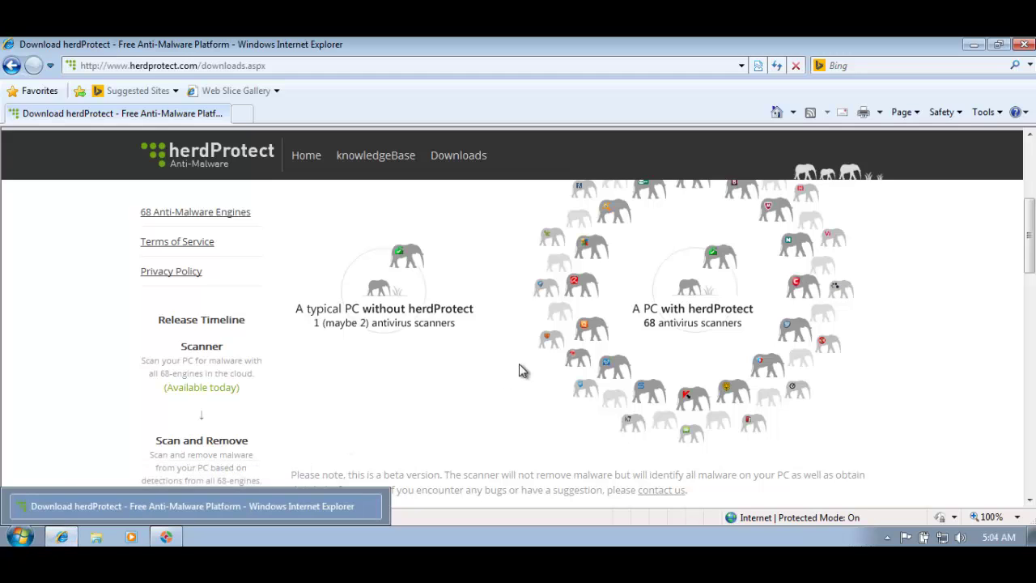
scroll(615, 306, down, 3)
scroll(634, 298, up, 3)
scroll(634, 298, up, 5)
scroll(615, 291, down, 3)
scroll(595, 279, up, 1)
scroll(595, 279, up, 2)
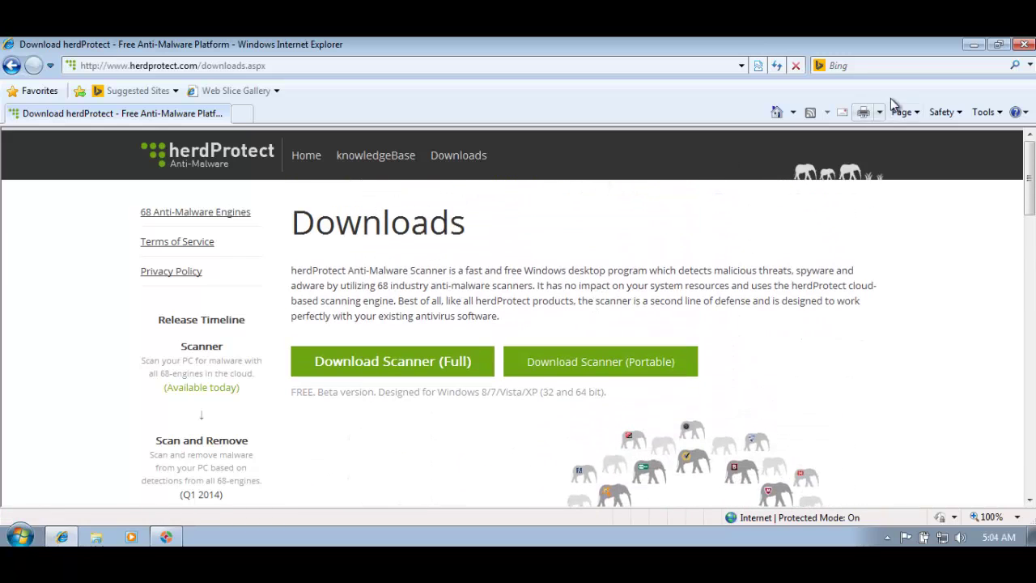
click(972, 47)
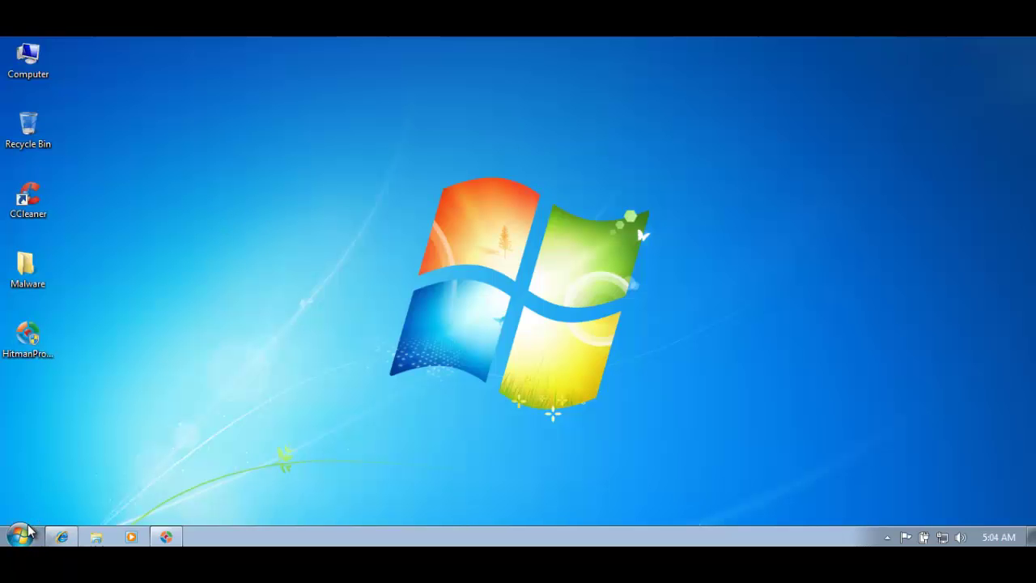
Search the installed programs for "herd", launch herdProtect Scanner and allow it to make changes to the computer.
click(20, 536)
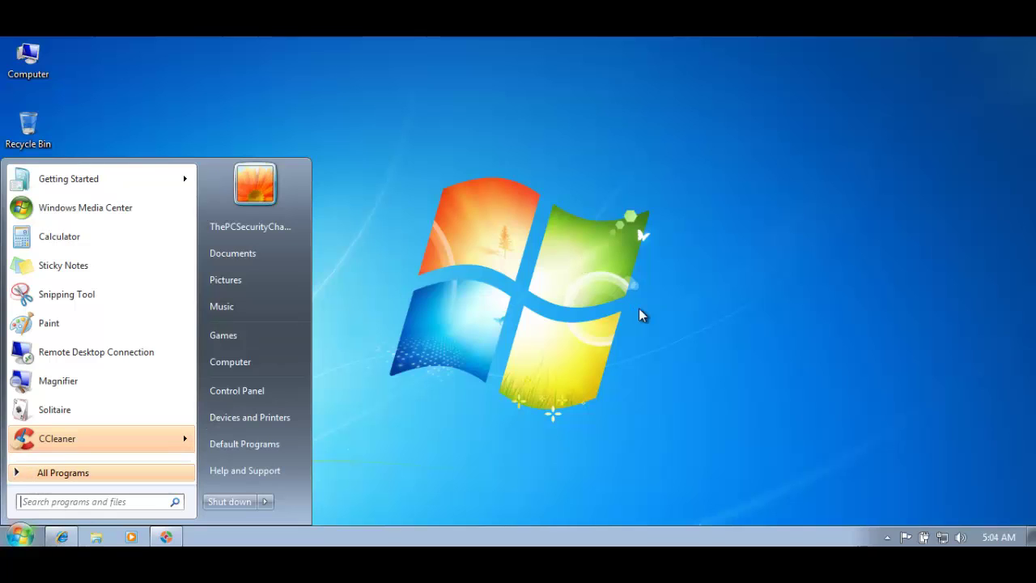
text(herd)
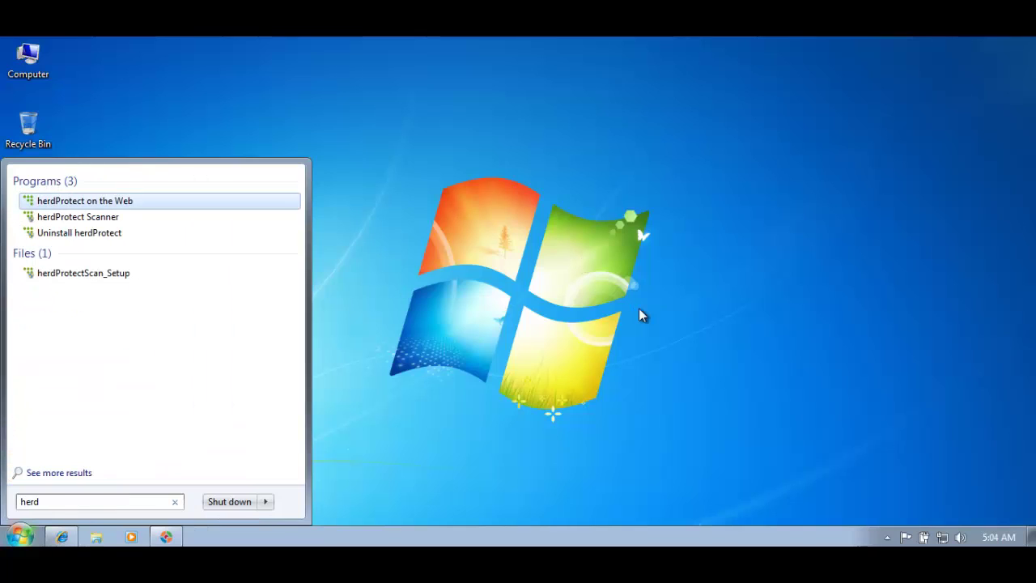
click(152, 218)
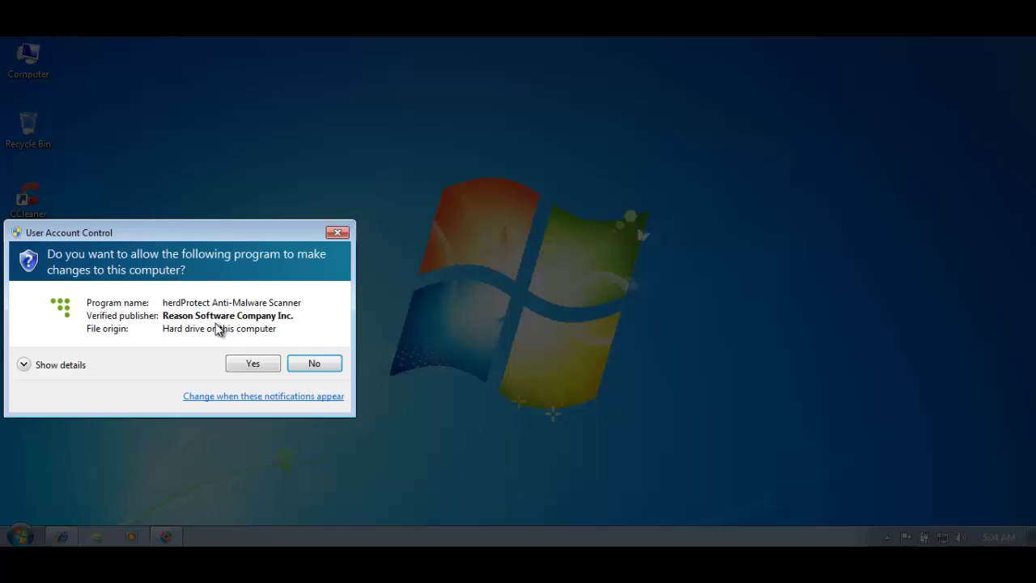
click(249, 363)
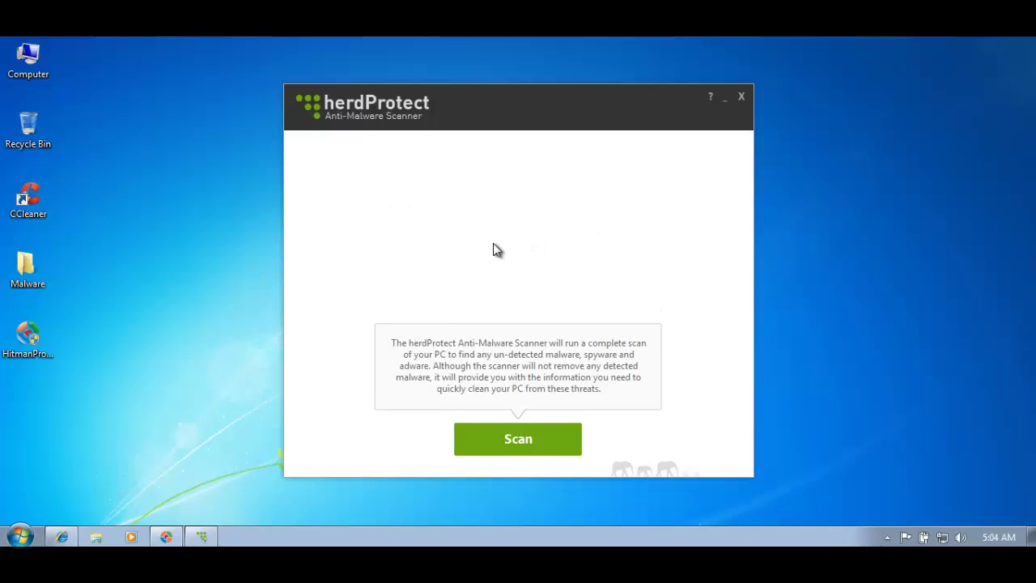
Glance at the herdProtect downloads page in the browser, and check the scanner's version information.
click(61, 536)
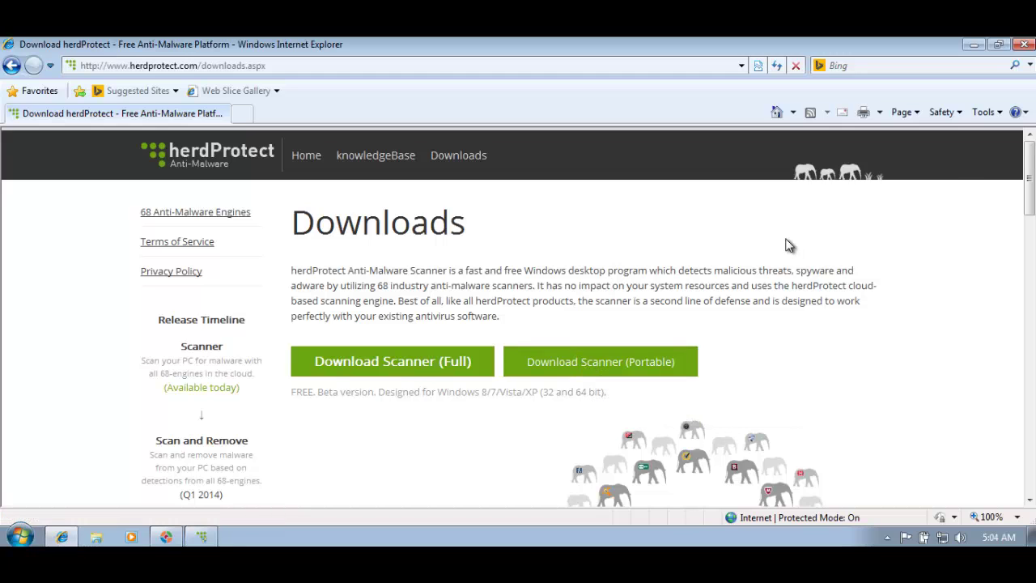
click(975, 45)
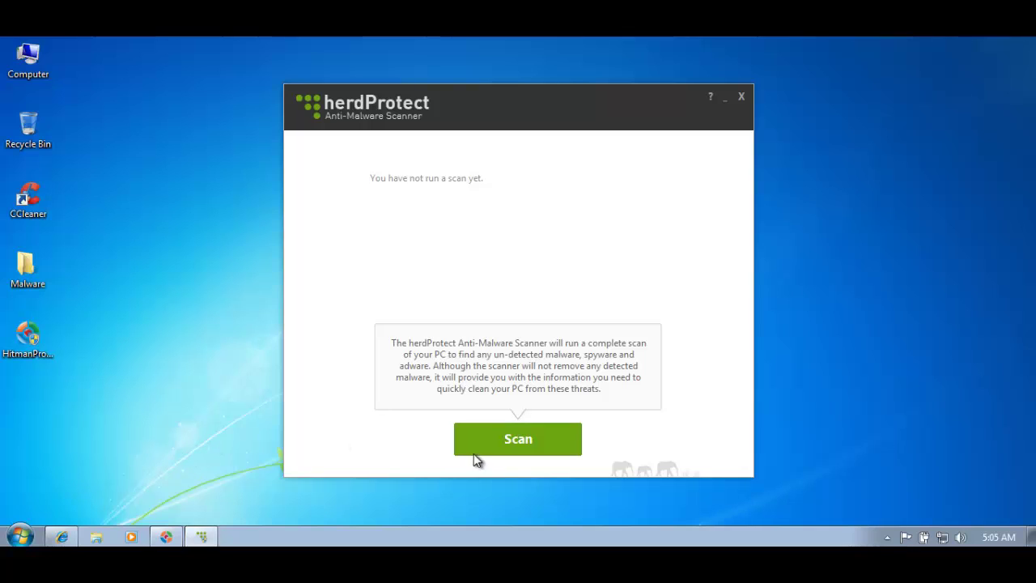
click(711, 97)
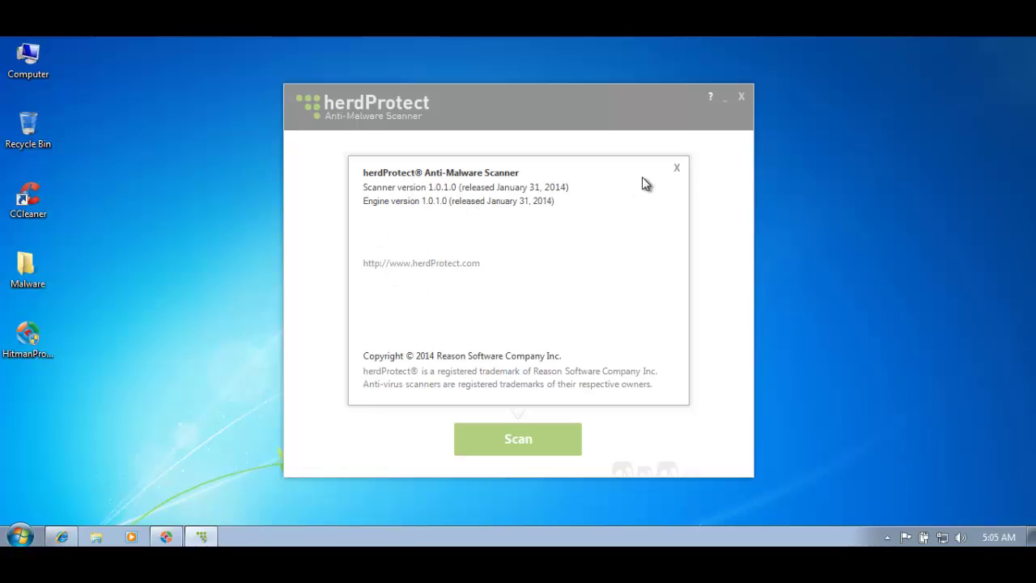
click(677, 167)
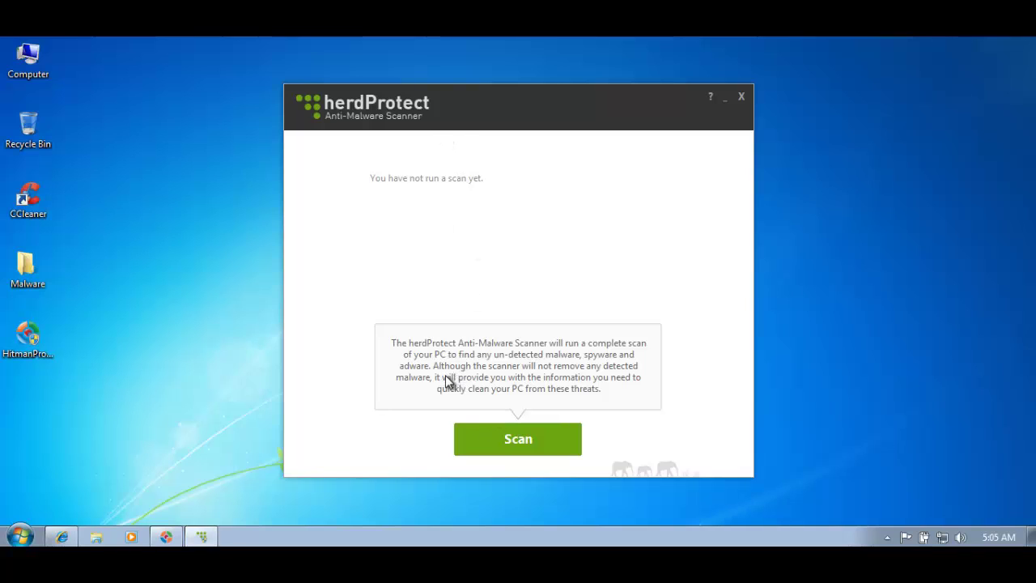
Start the herdProtect scan, accepting the first-scan notice, and consult the HitmanPro results for comparison before returning to the scanner.
click(514, 438)
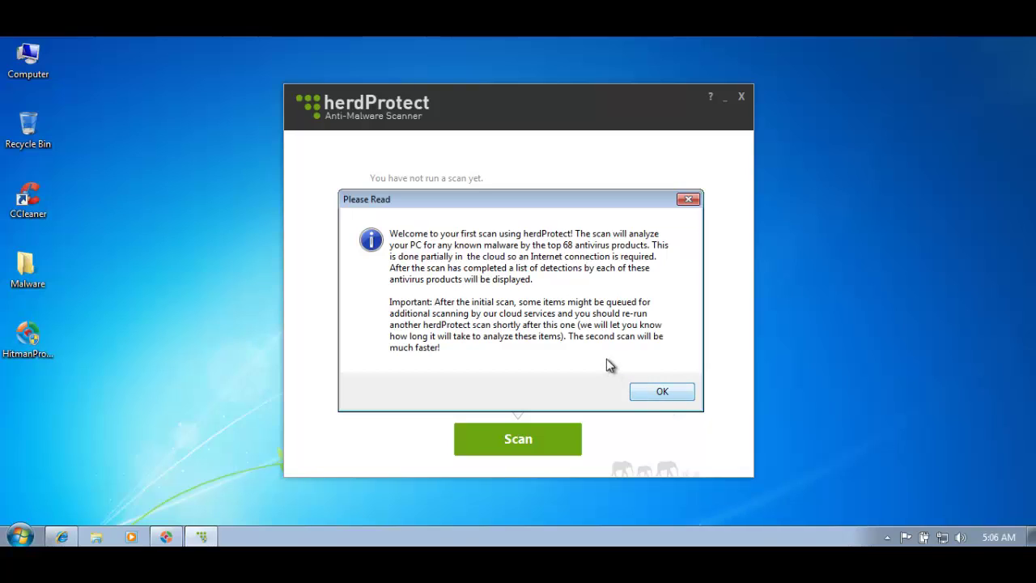
click(655, 392)
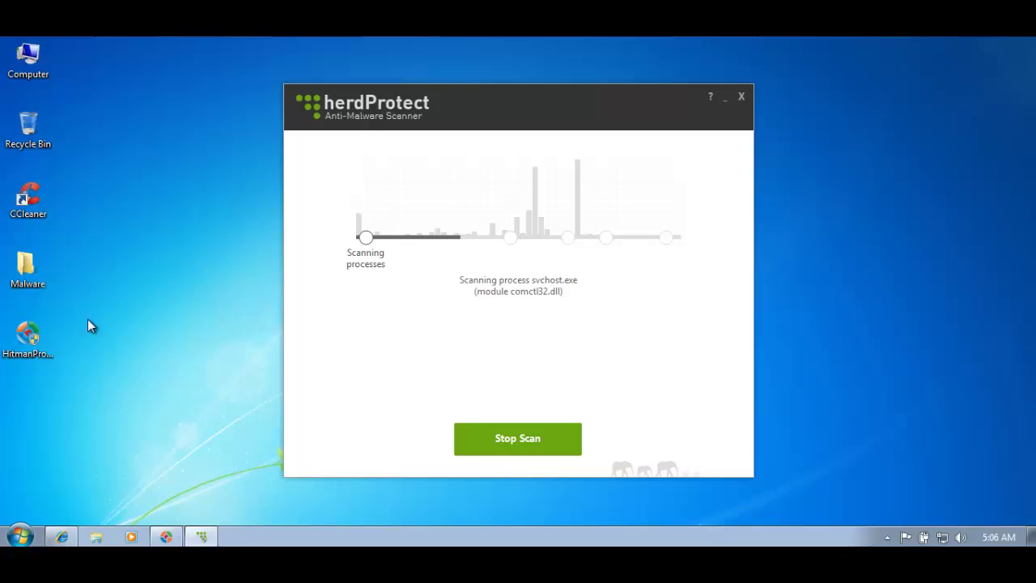
click(166, 537)
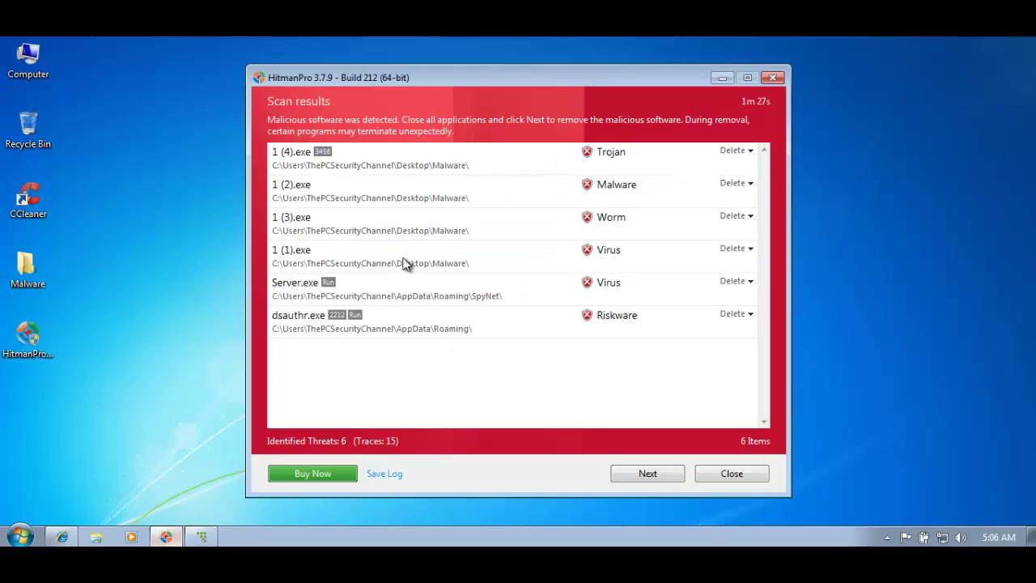
click(201, 537)
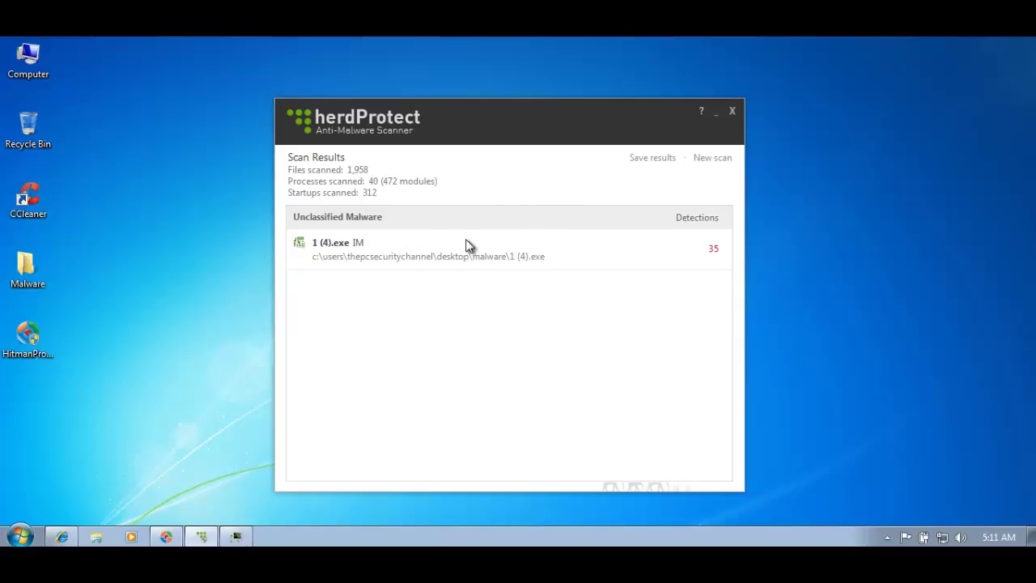
Expand the 1 (4).exe detection in herdProtect, read the engine verdicts, and view the file in its folder before closing that folder.
click(350, 253)
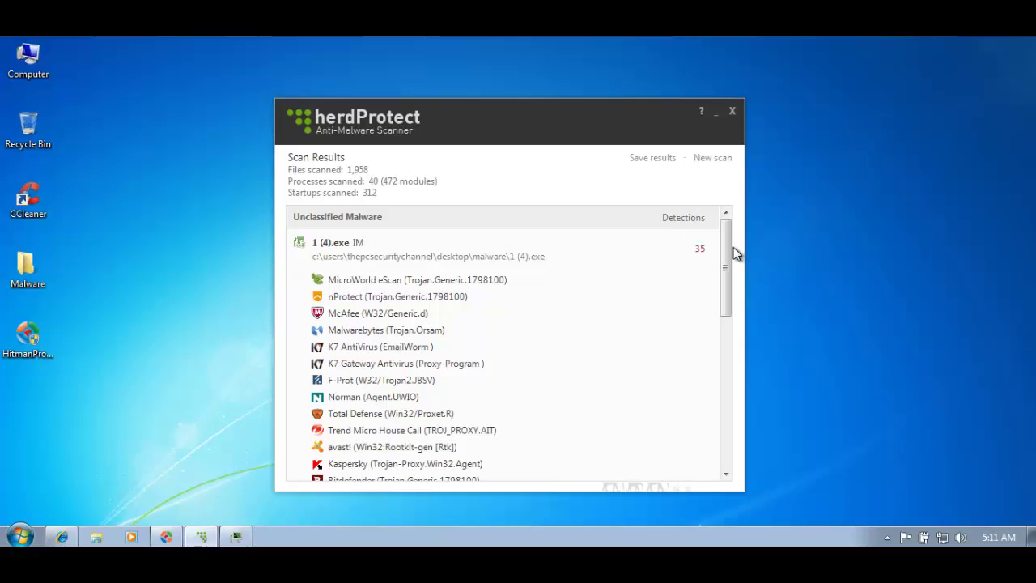
drag(724, 266, 707, 433)
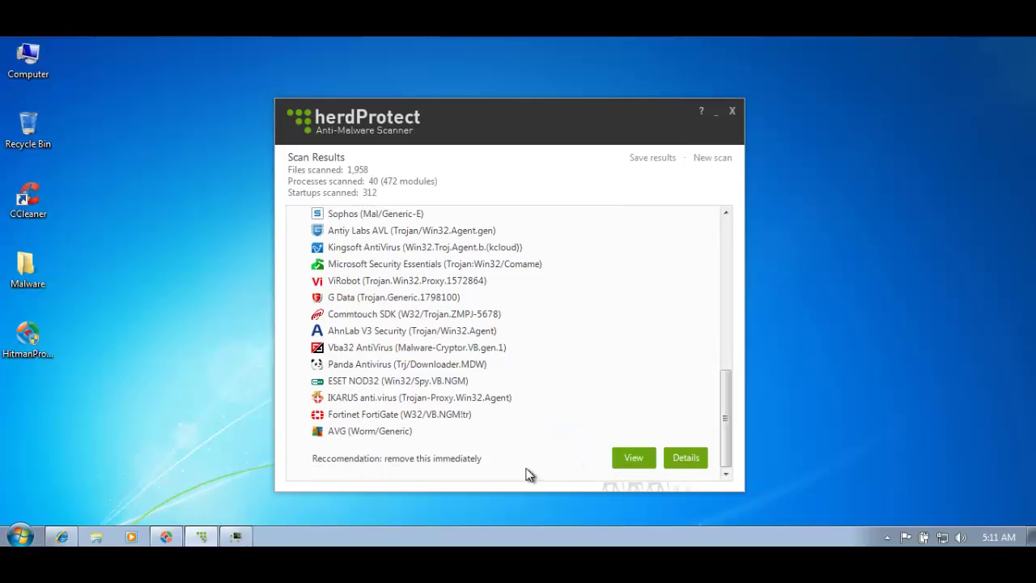
click(620, 462)
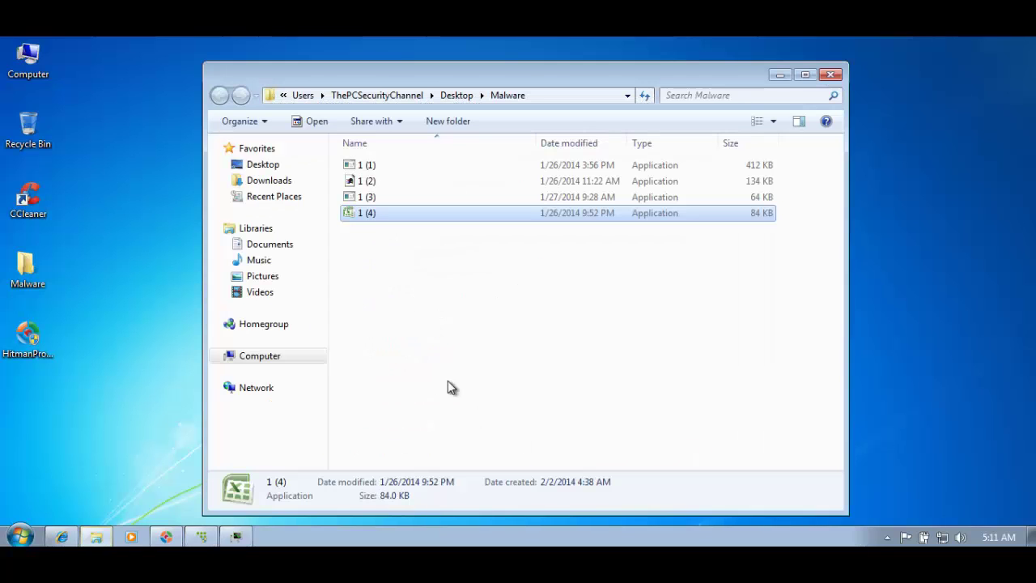
click(830, 77)
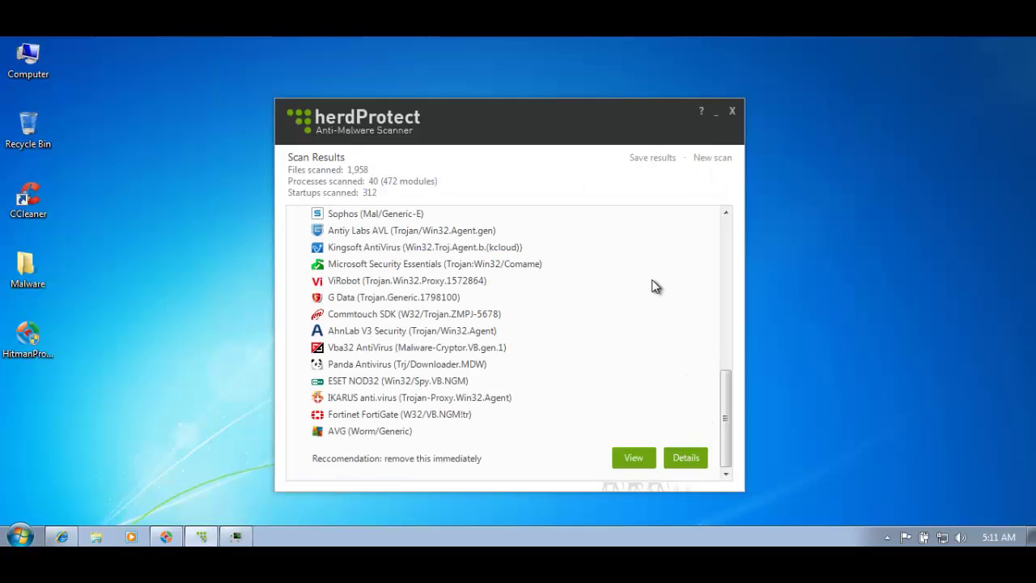
Open the online details for the 1 (4).exe detection, read the file's analysis, and collapse the entry back in the scanner.
click(685, 458)
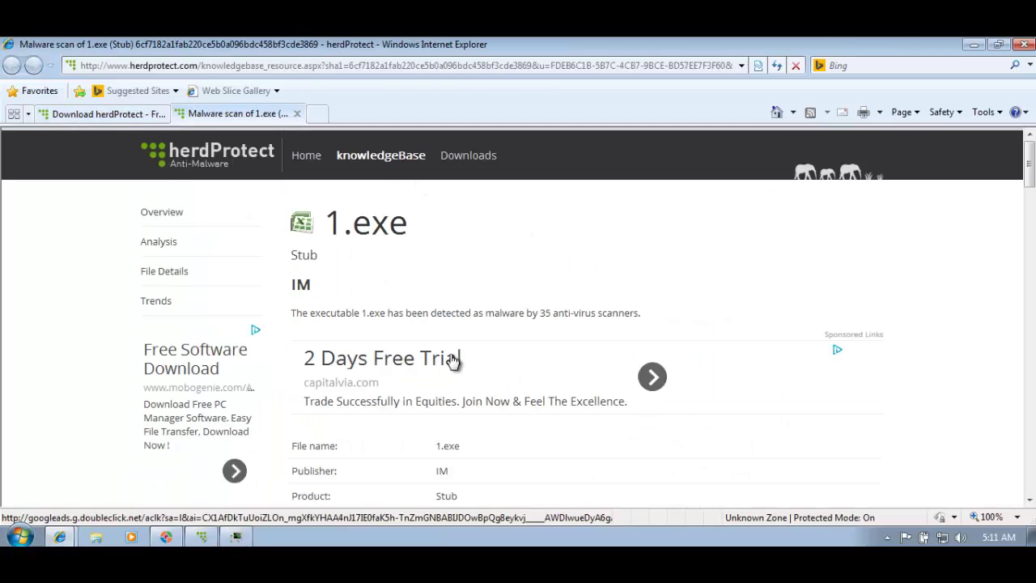
scroll(459, 347, down, 2)
scroll(459, 350, down, 2)
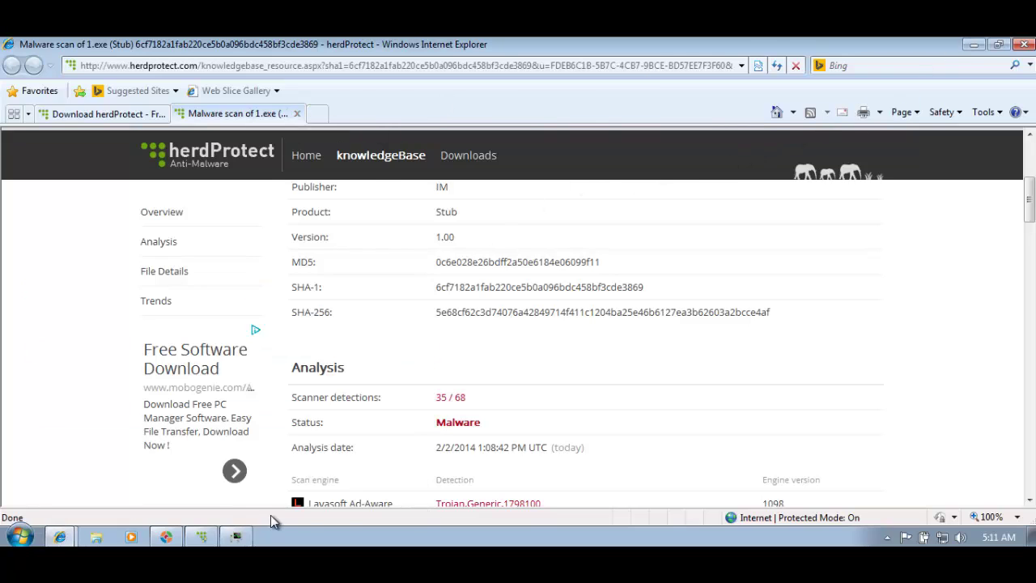
click(235, 537)
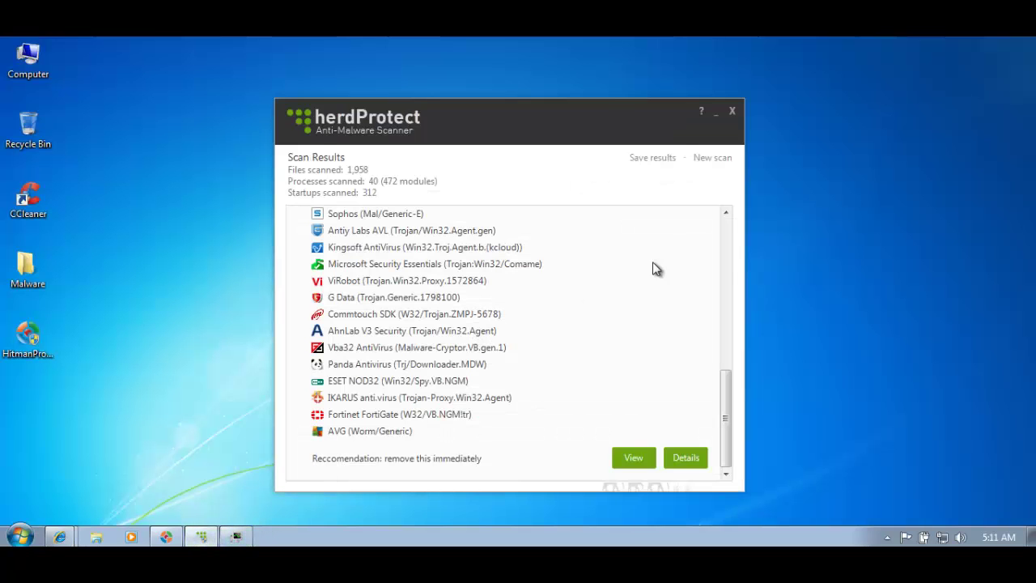
drag(723, 400, 735, 224)
click(334, 250)
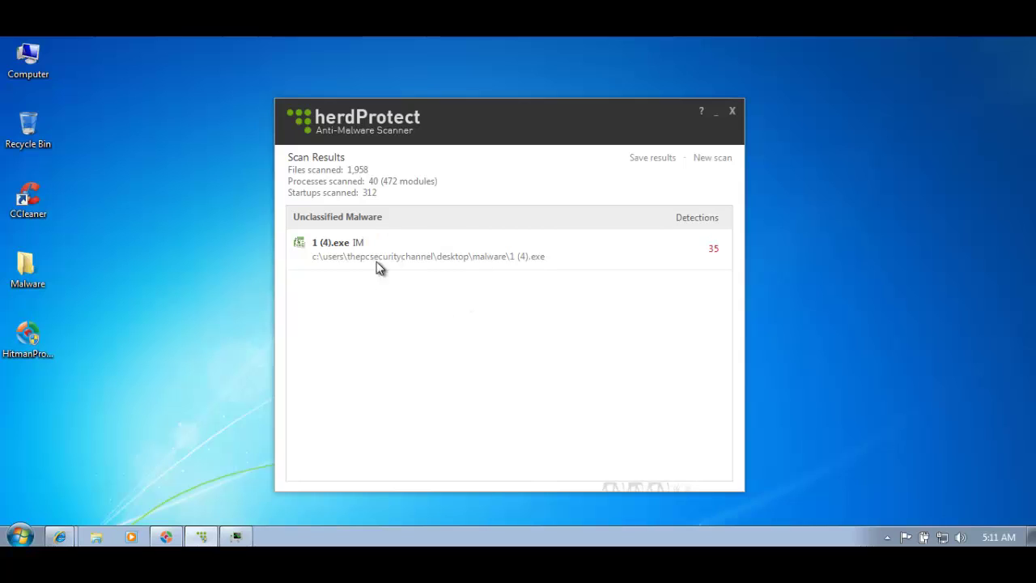
Switch to the HitmanPro results and examine the engine verdicts for the four samples in the Malware folder.
click(166, 536)
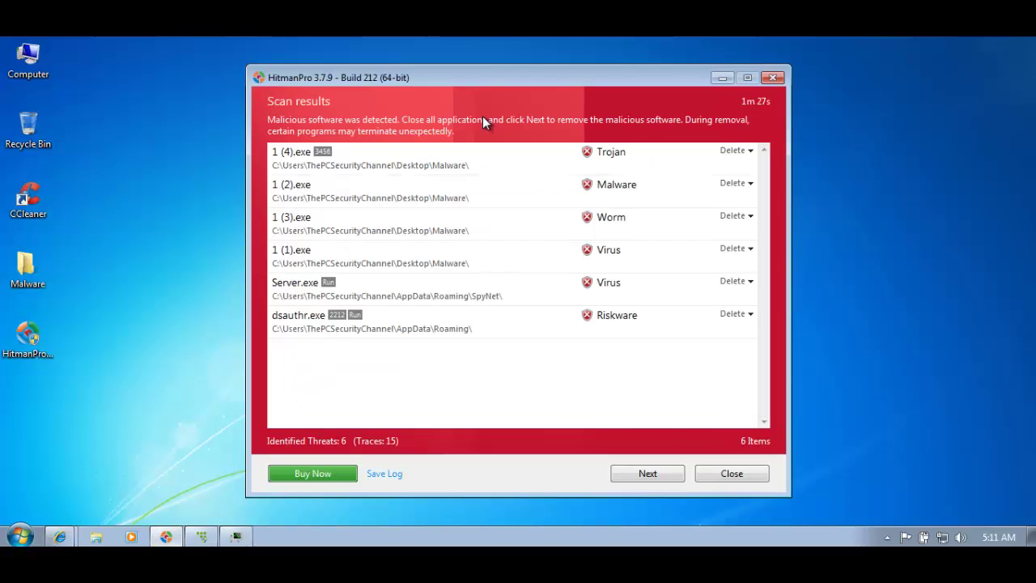
click(534, 162)
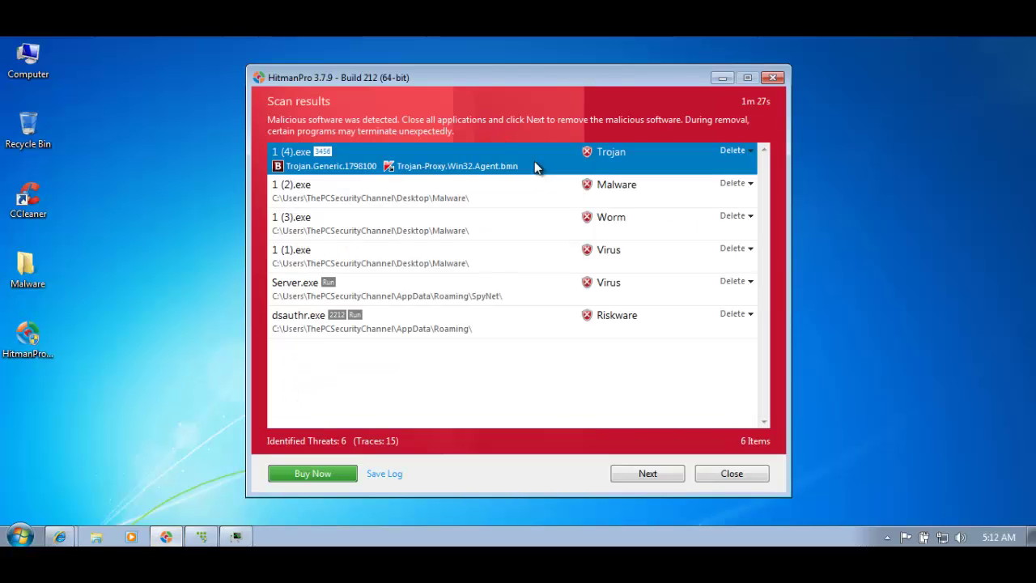
click(420, 195)
click(374, 231)
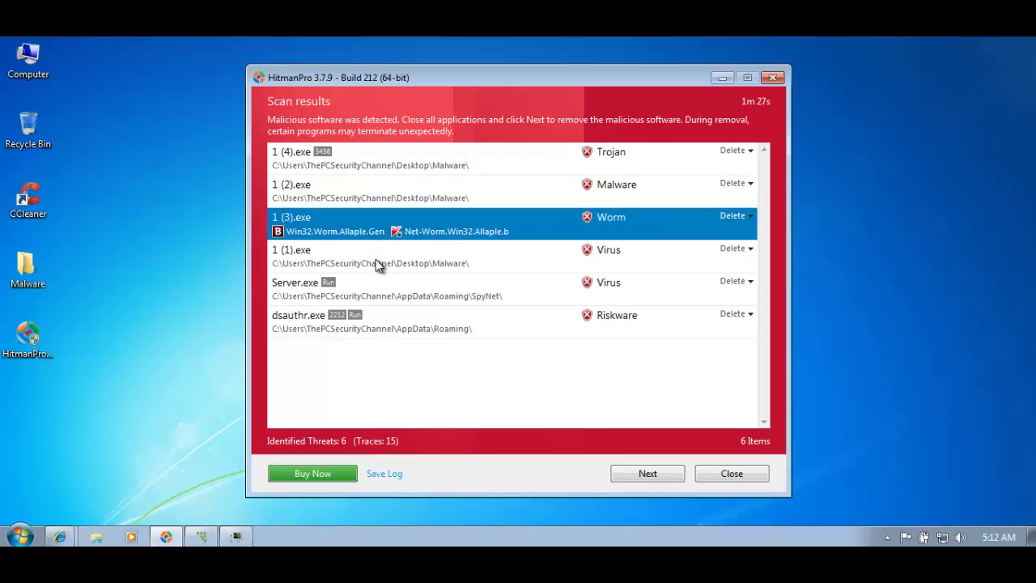
click(376, 264)
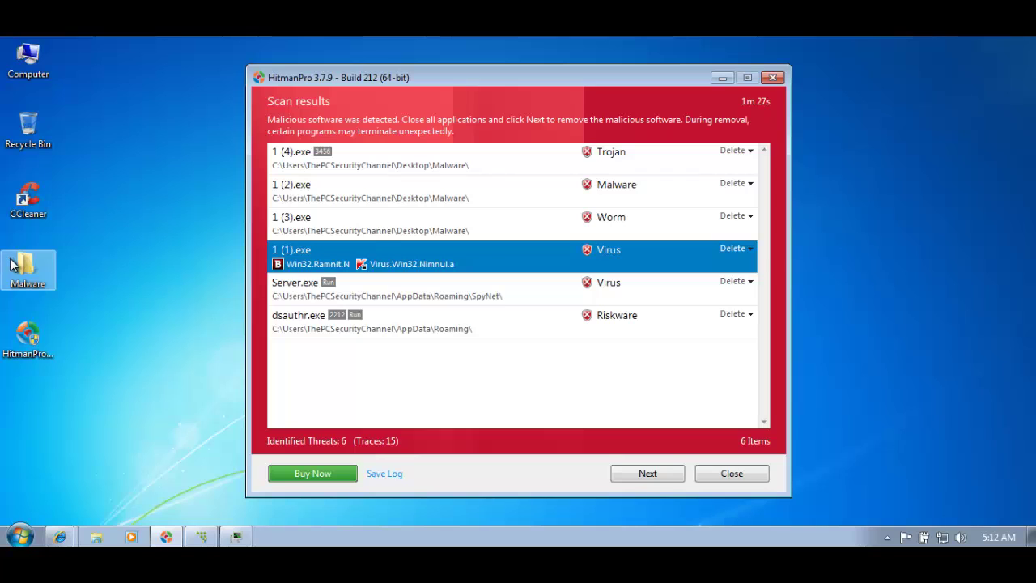
click(376, 170)
click(364, 201)
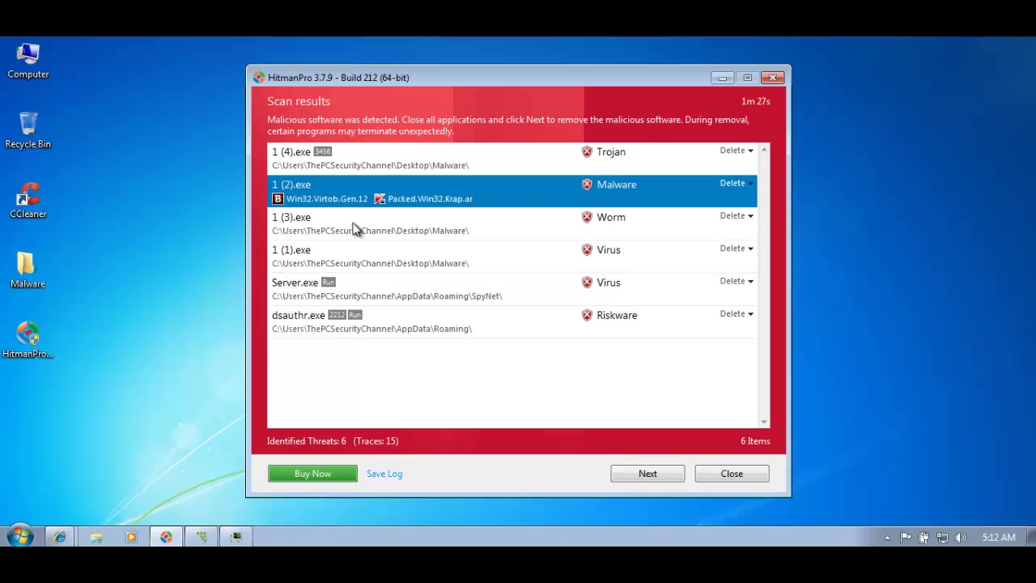
click(354, 233)
click(347, 254)
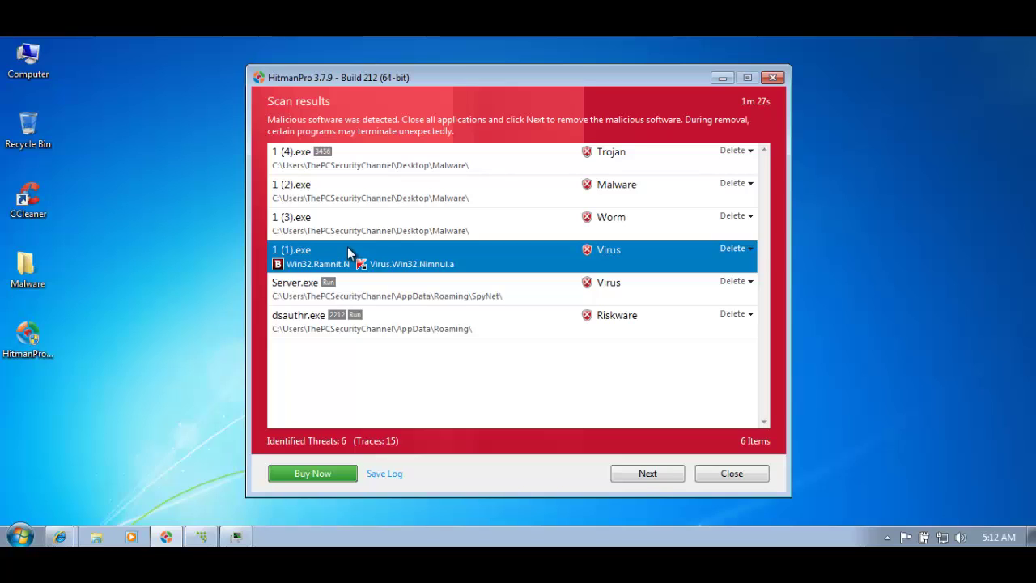
Examine the HitmanPro verdicts for Server.exe and dsauthr.exe, and return to the herdProtect results.
click(374, 298)
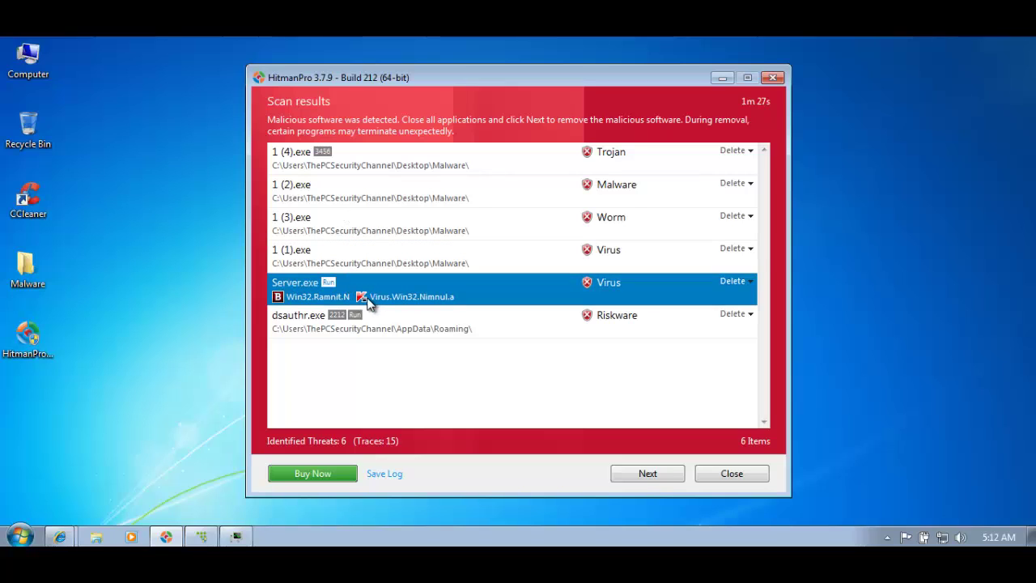
click(317, 328)
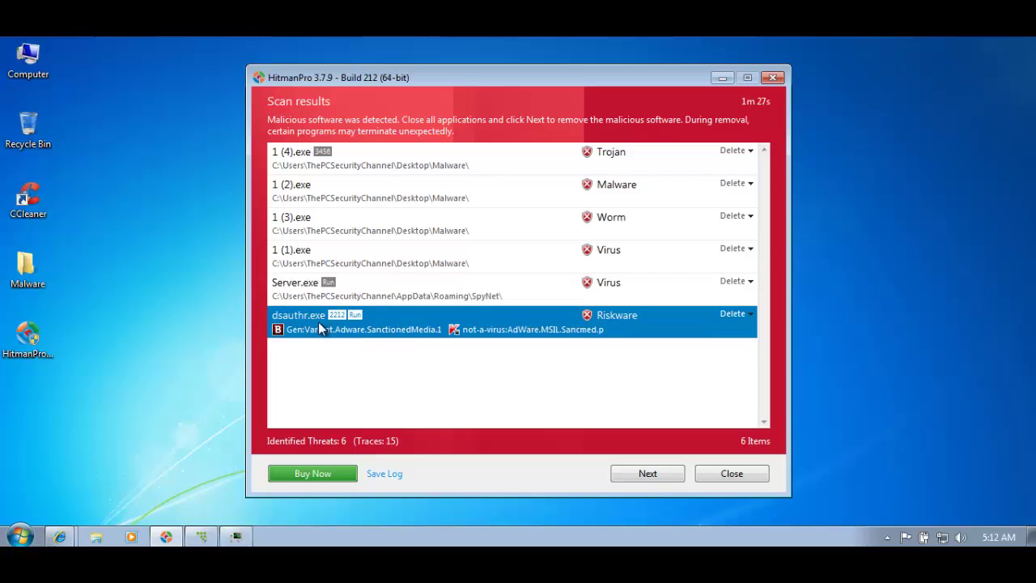
click(312, 296)
click(325, 323)
click(211, 531)
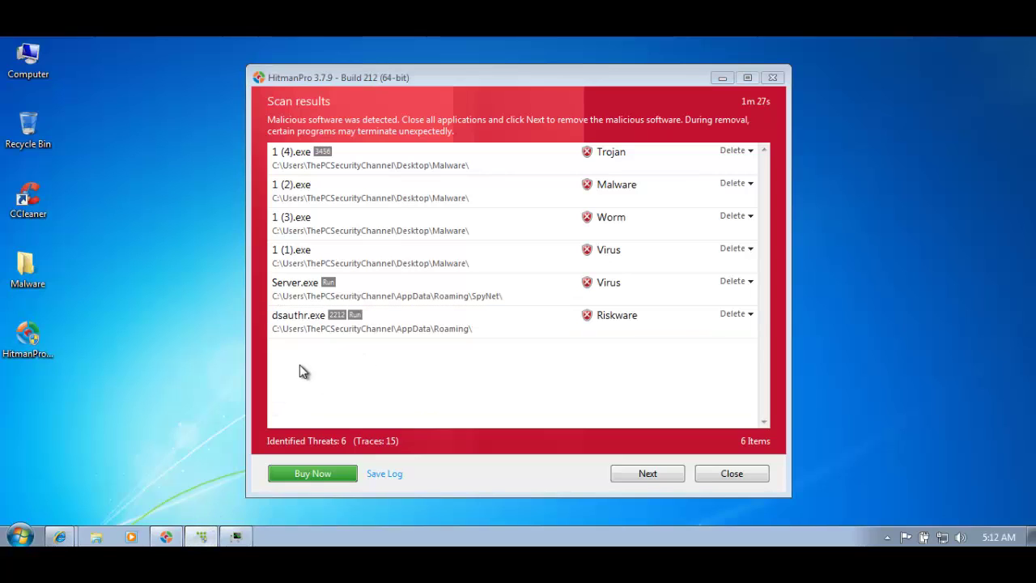
mouse_move(205, 541)
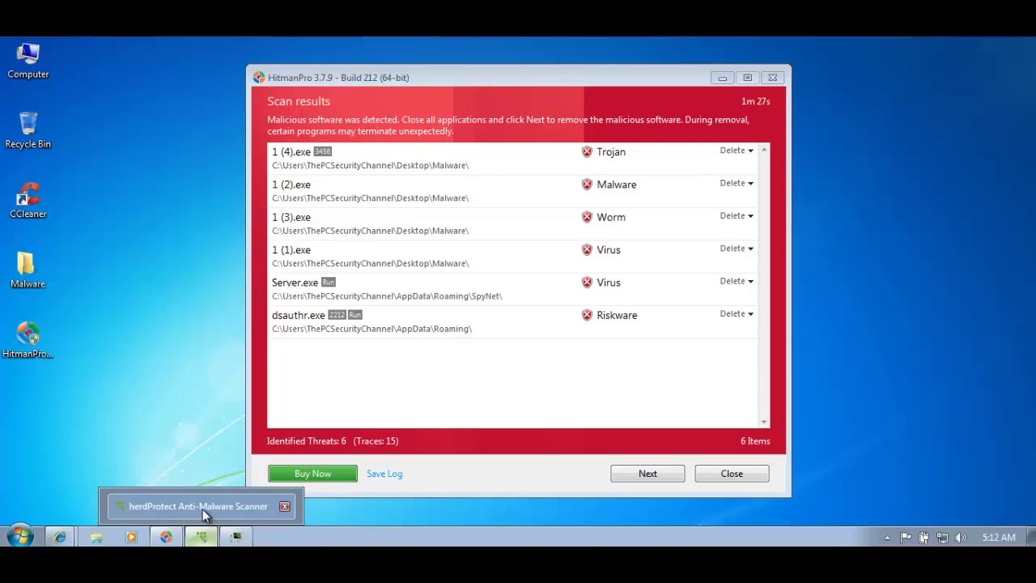
click(374, 317)
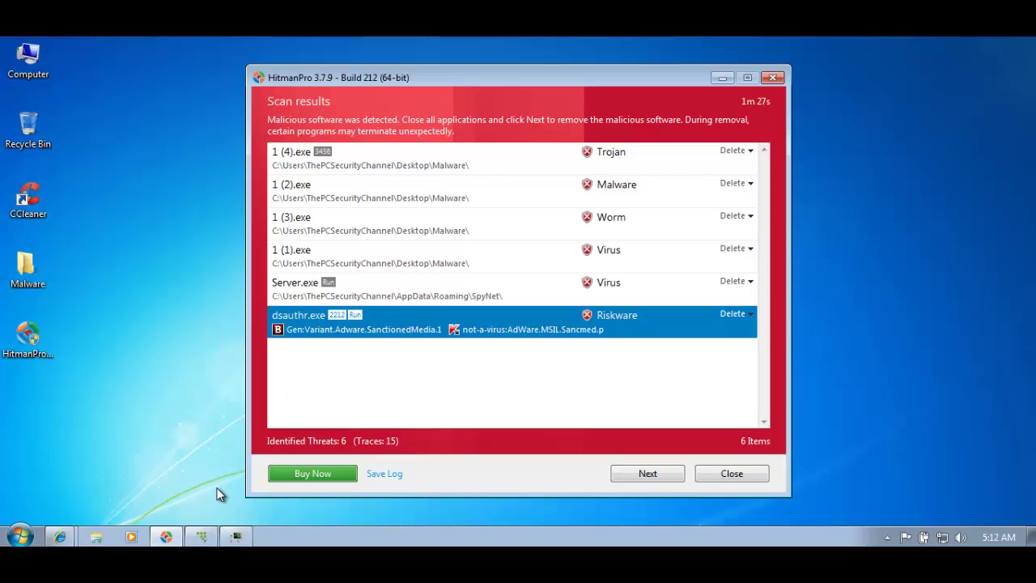
click(722, 78)
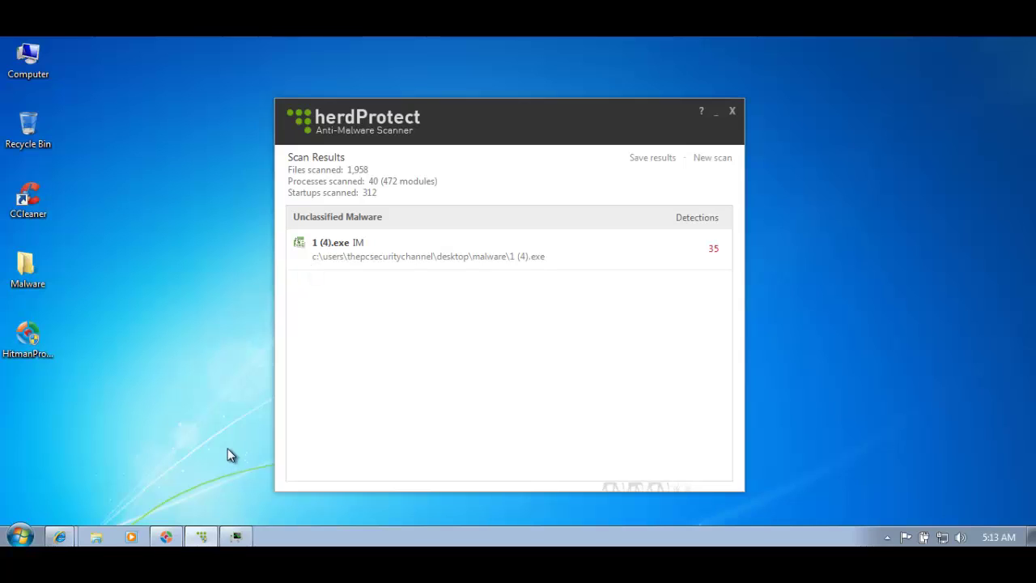
Reopen the HitmanPro results, go through the detected files again to compare them with herdProtect, and minimize HitmanPro.
click(167, 539)
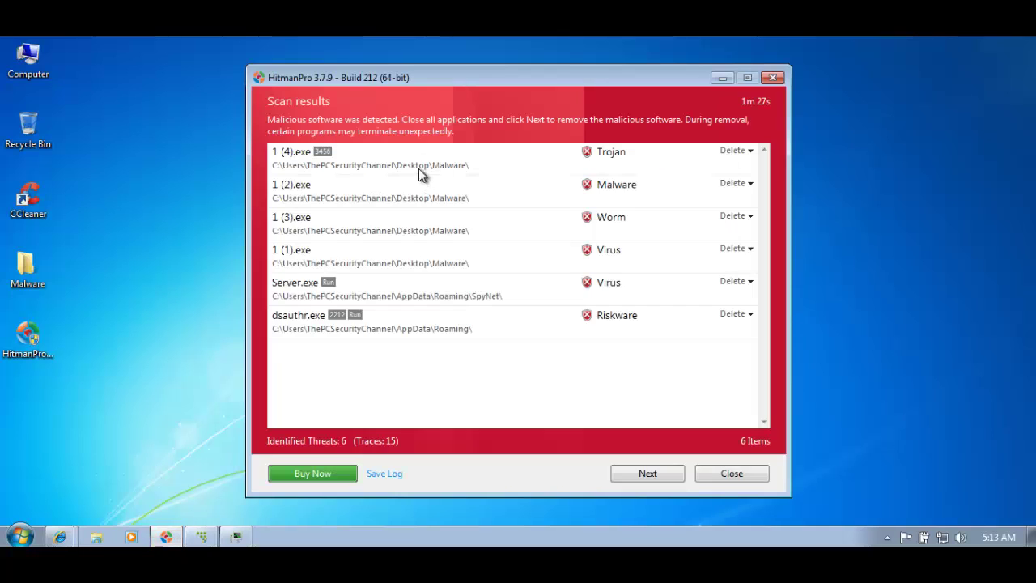
click(437, 168)
click(421, 204)
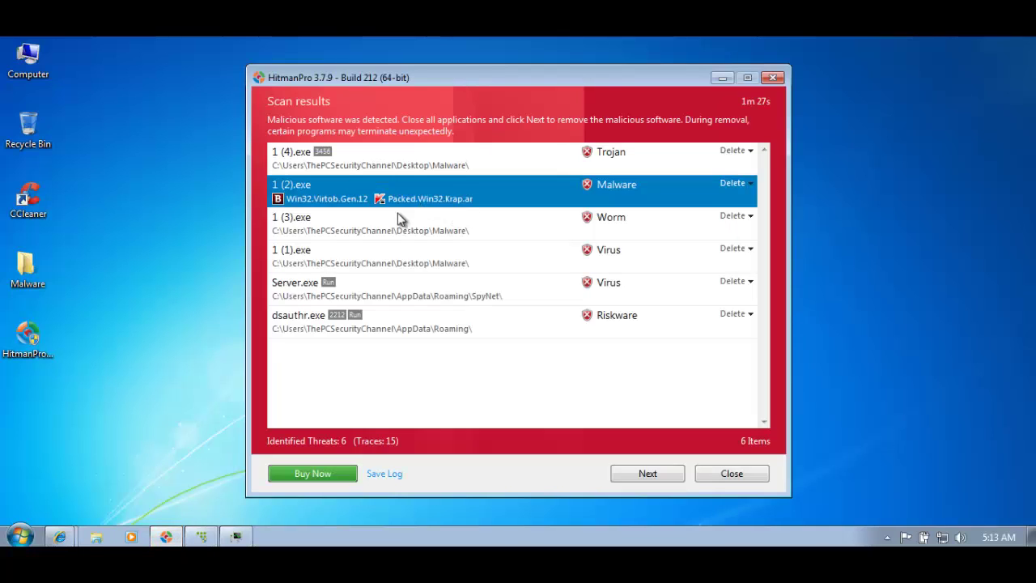
click(347, 238)
click(342, 269)
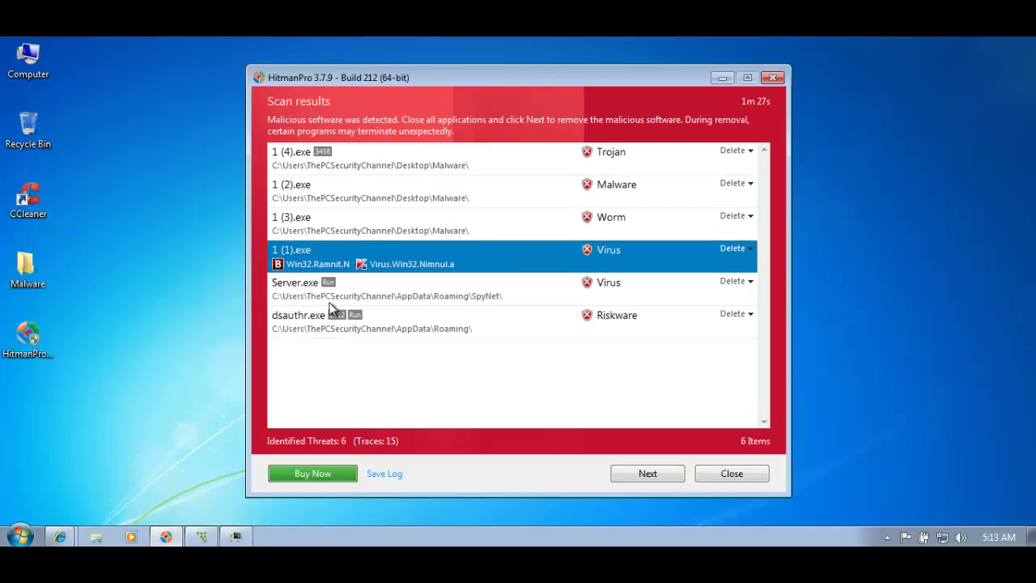
click(354, 299)
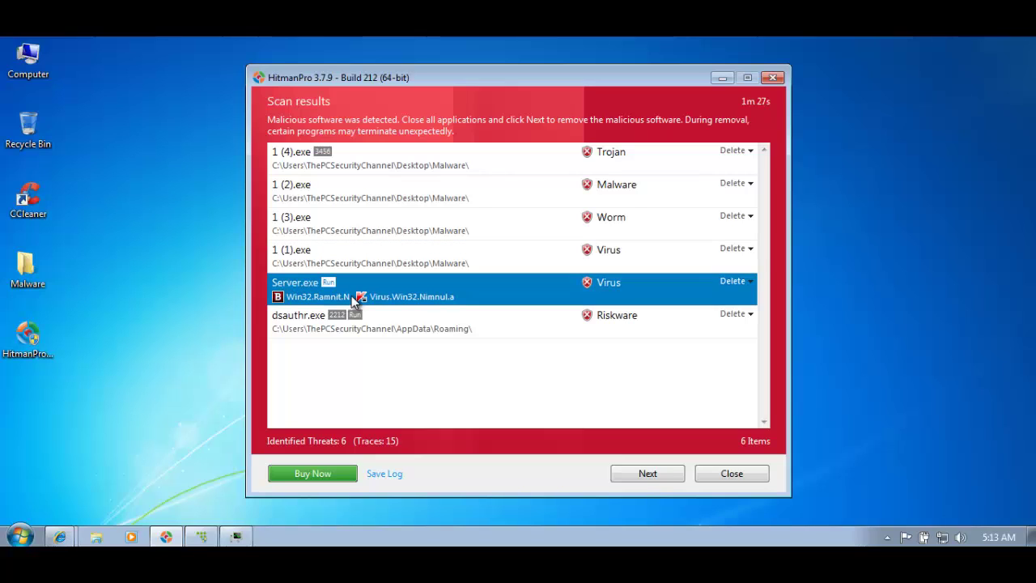
click(333, 172)
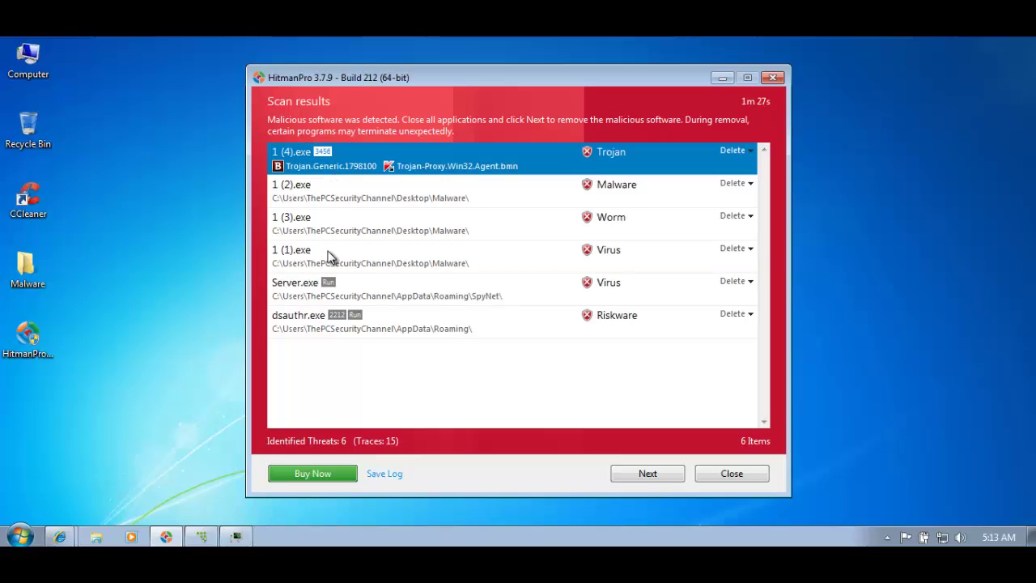
click(325, 186)
click(344, 324)
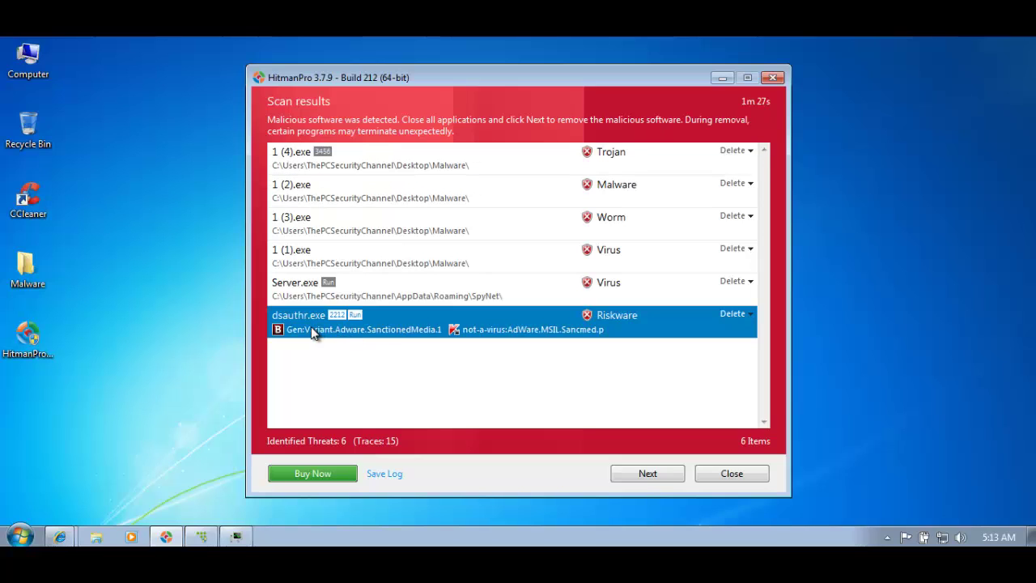
click(371, 299)
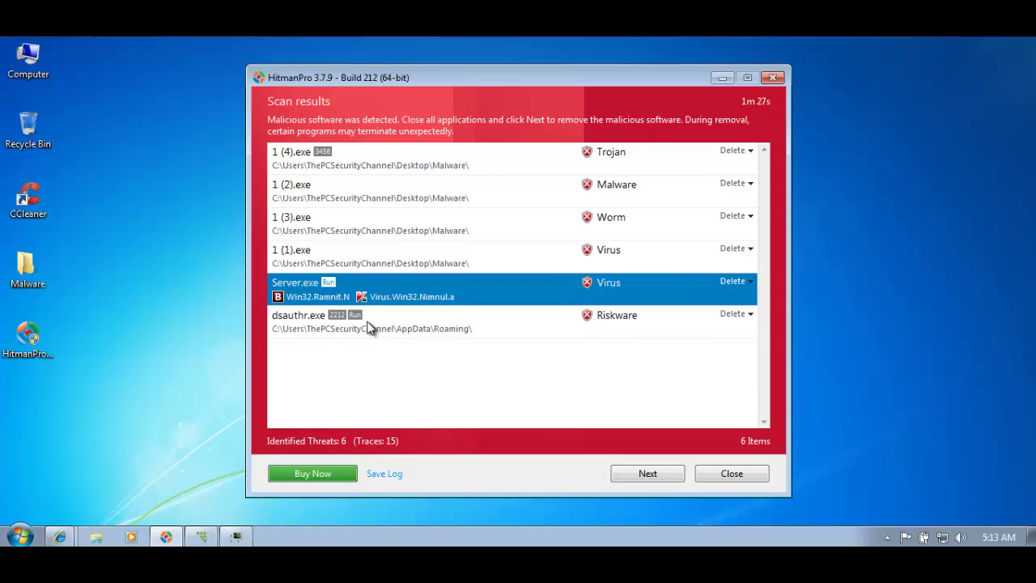
click(717, 78)
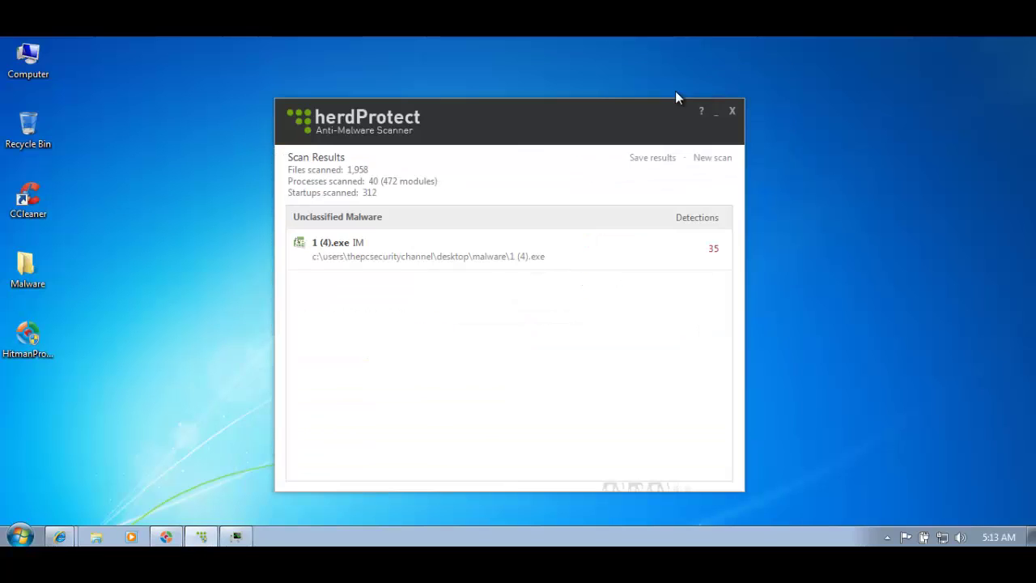
Move the herdProtect window slightly, recheck the 1 (4).exe entry in its scan results, and close the scanner.
drag(462, 138, 451, 139)
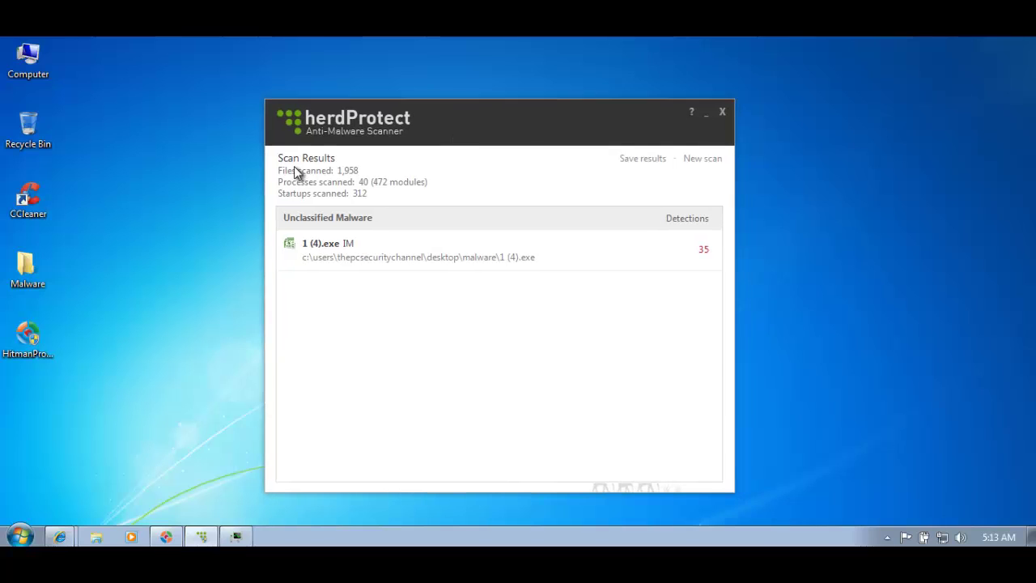
click(318, 254)
click(317, 254)
mouse_move(552, 217)
click(723, 112)
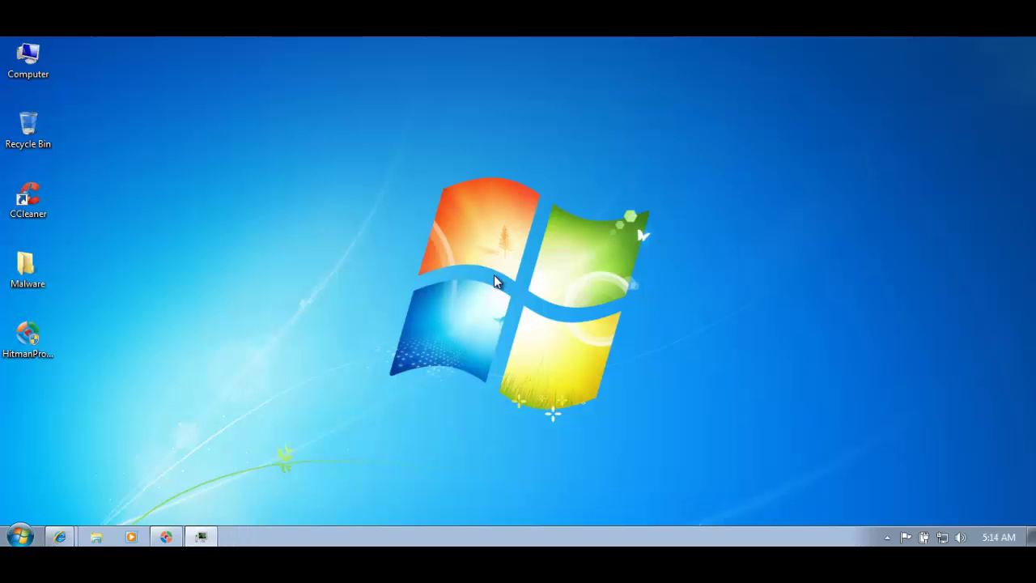